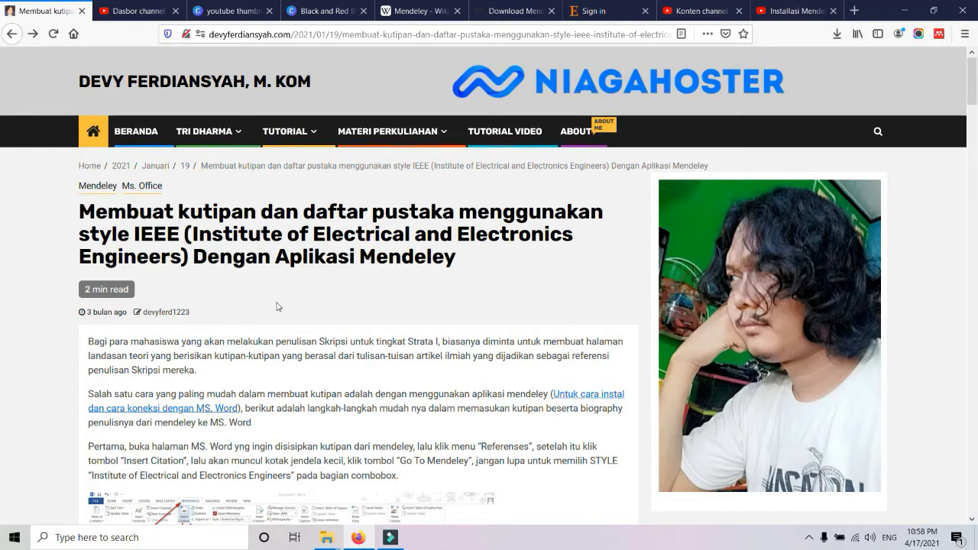
- Skim the tutorial article on IEEE citations with Mendeley and open its Ms. Office category
scroll(305, 298, "down", 15)
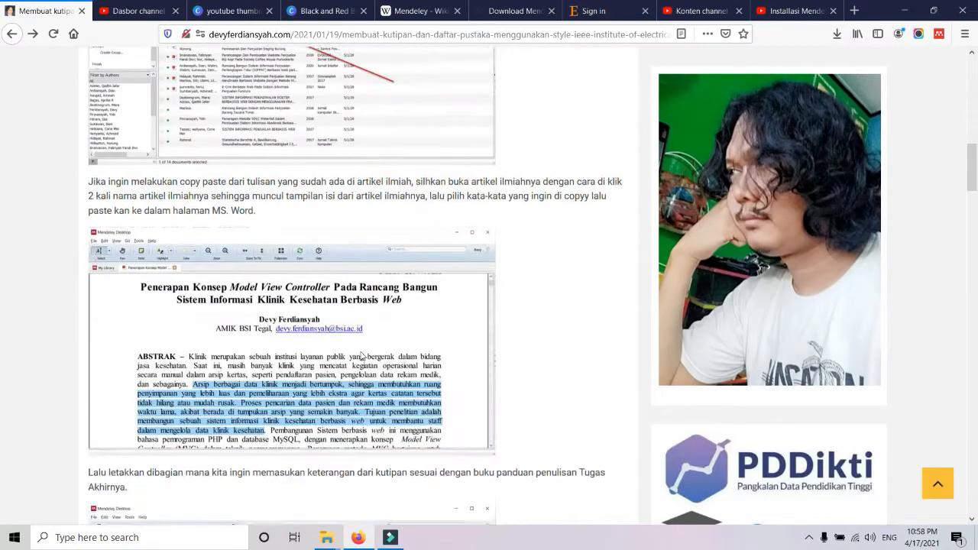
scroll(370, 373, "down", 15)
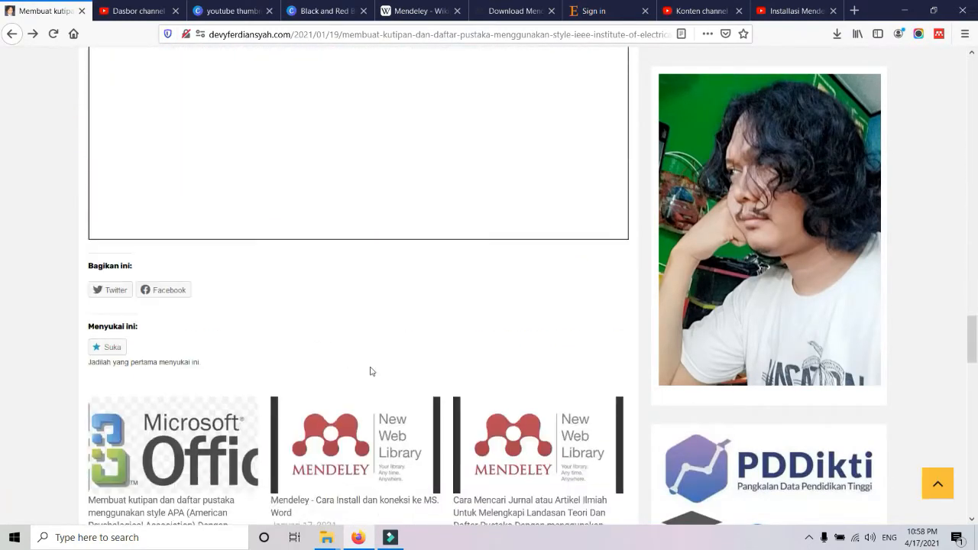
scroll(406, 349, "up", 10)
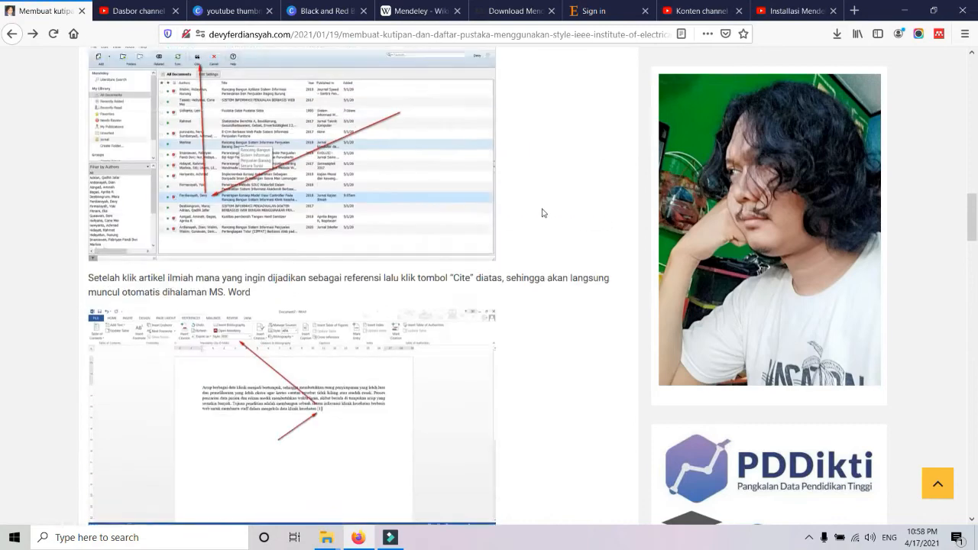
scroll(459, 182, "up", 10)
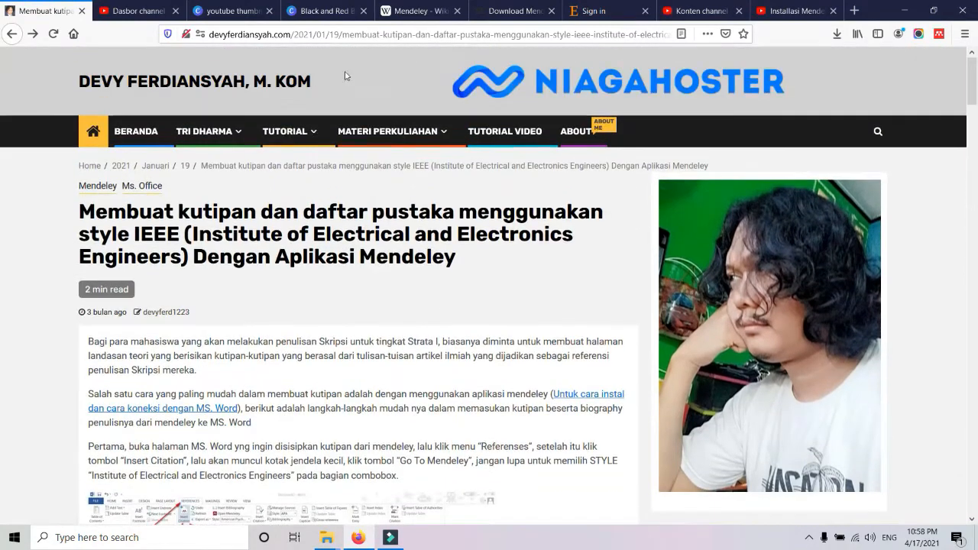
mouse_move(315, 215)
left_click(130, 186)
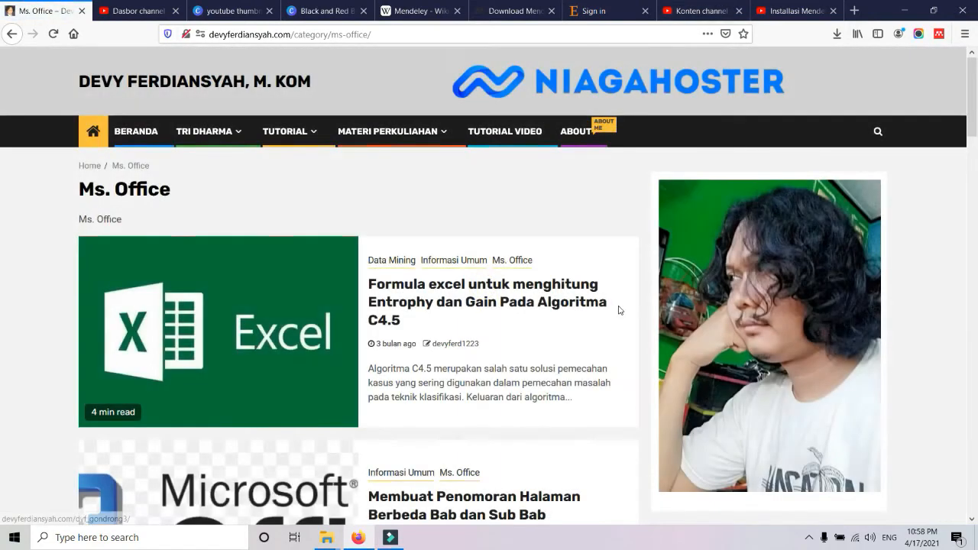
- Find the article about creating IEEE-style citations and a bibliography with Mendeley in the category list and open it
scroll(515, 332, "down", 3)
scroll(515, 334, "down", 3)
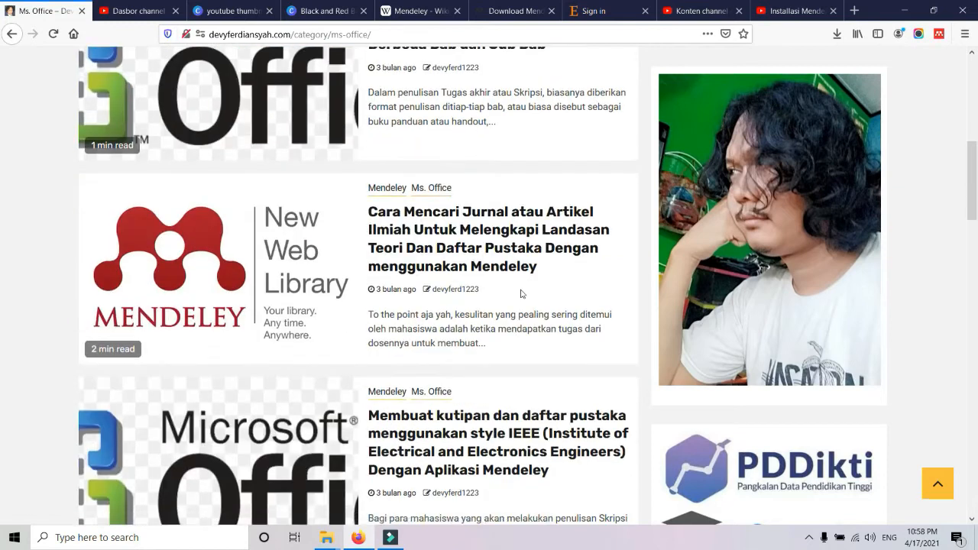
scroll(524, 305, "down", 3)
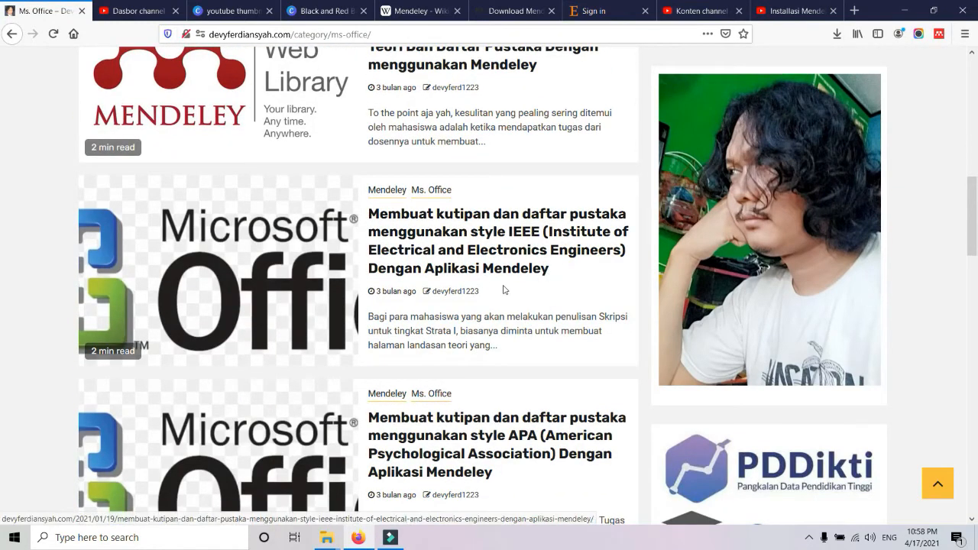
scroll(533, 269, "down", 1)
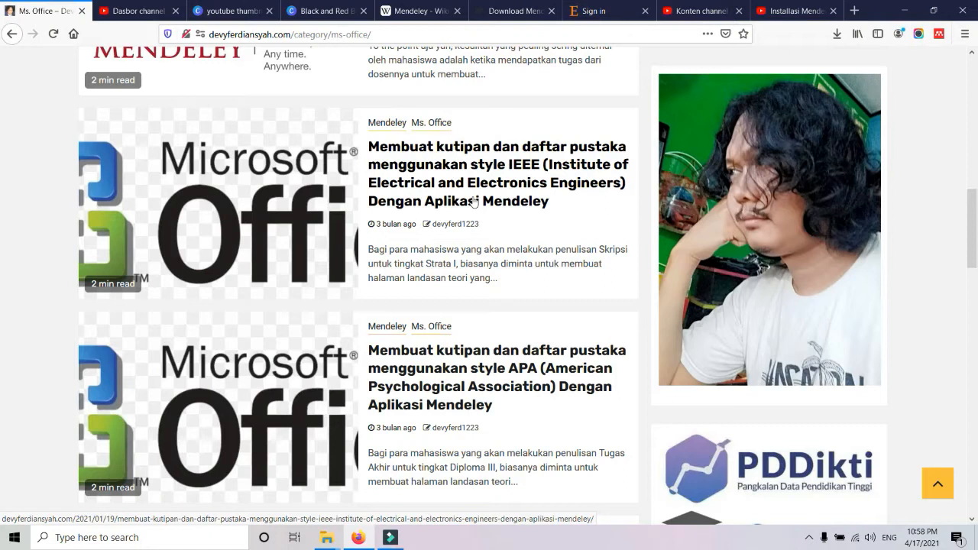
left_click(524, 146)
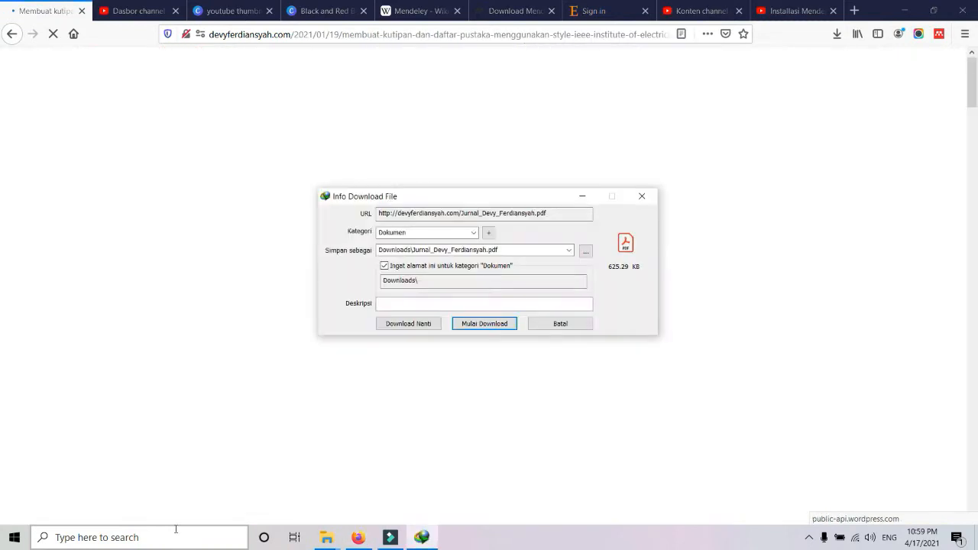
- Cancel the journal PDF download, switch to Word and create a blank document
left_click(556, 325)
left_click(192, 537)
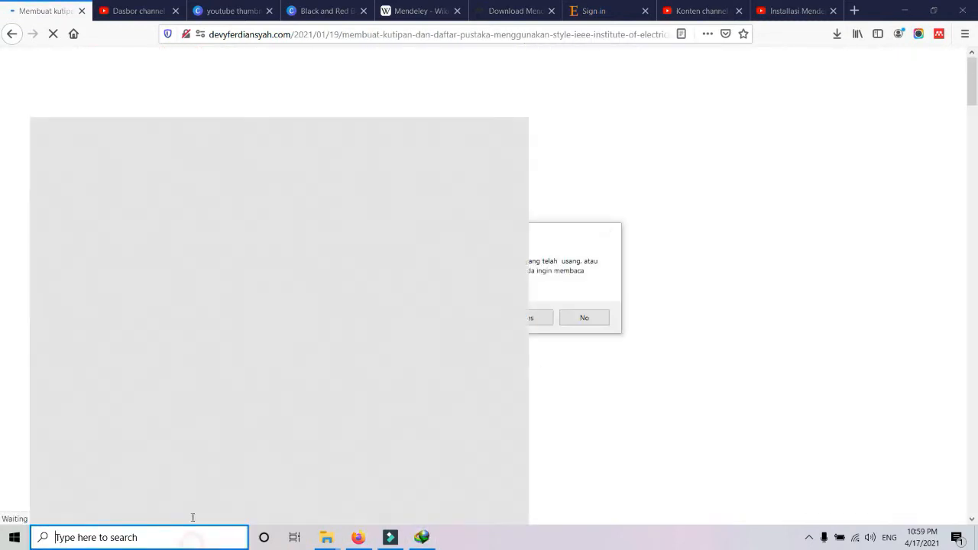
left_click(280, 221)
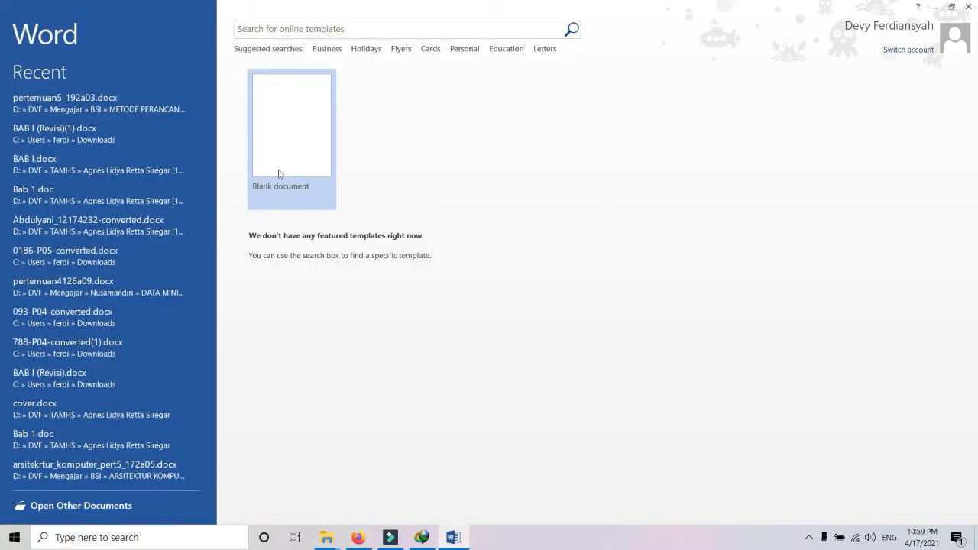
left_click(276, 142)
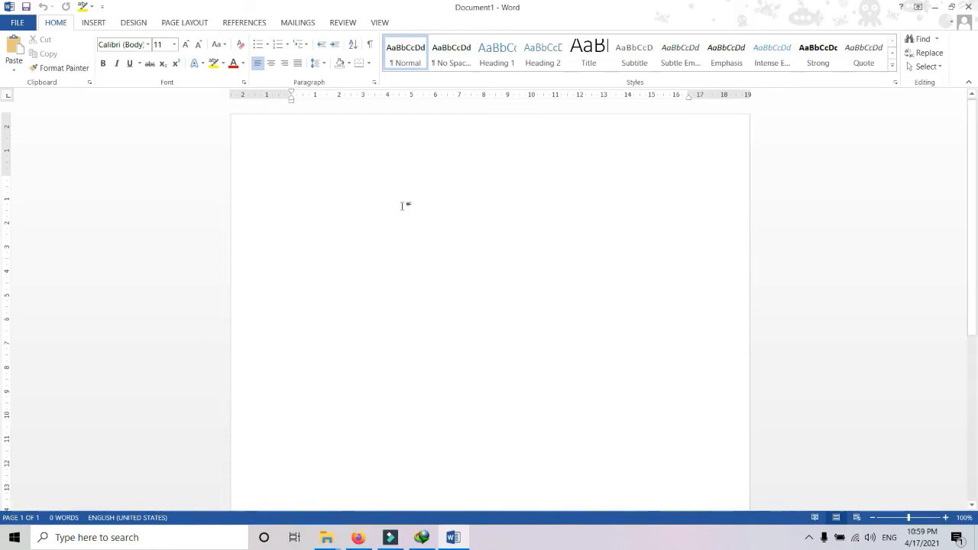
left_click(324, 181)
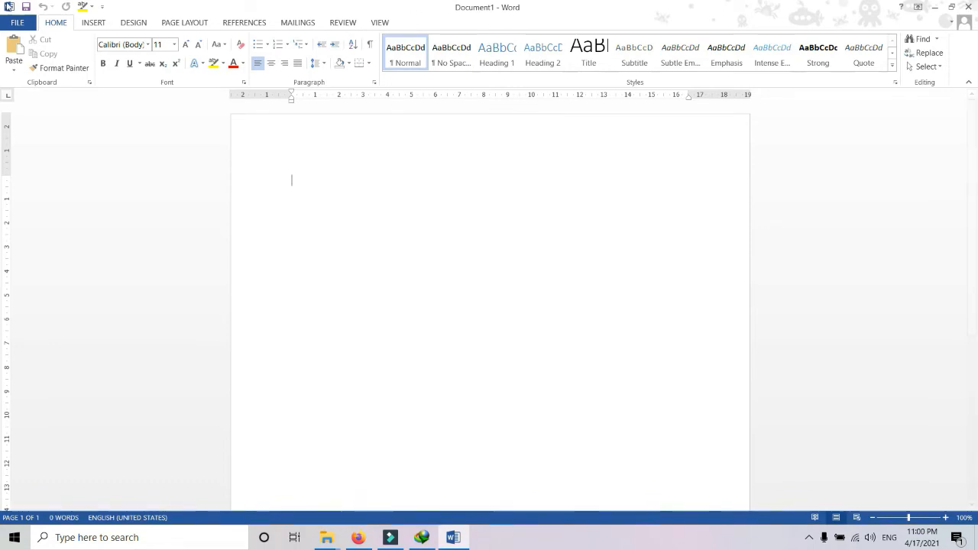
- Save the document as Bab1 in Word Document format on the DATA (D:) drive
left_click(18, 24)
left_click(30, 136)
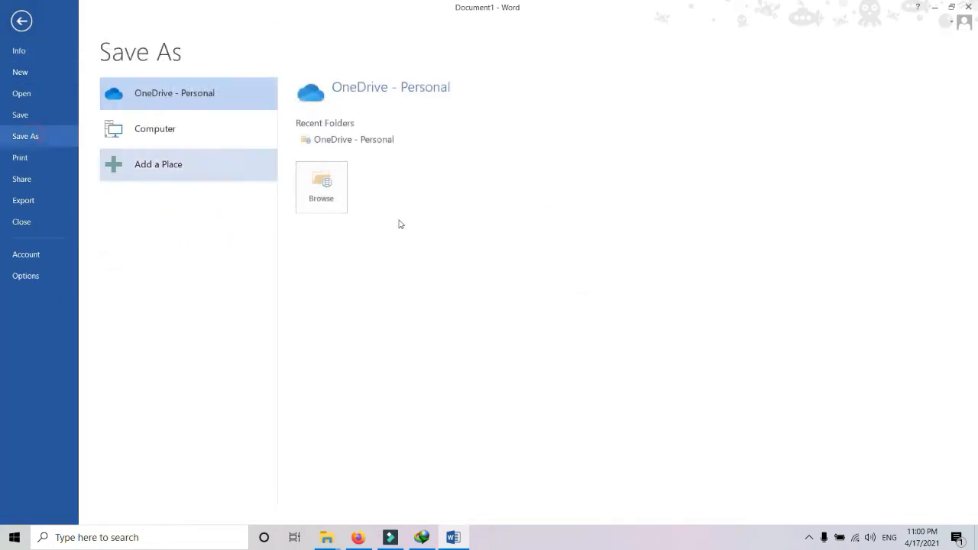
left_click(206, 131)
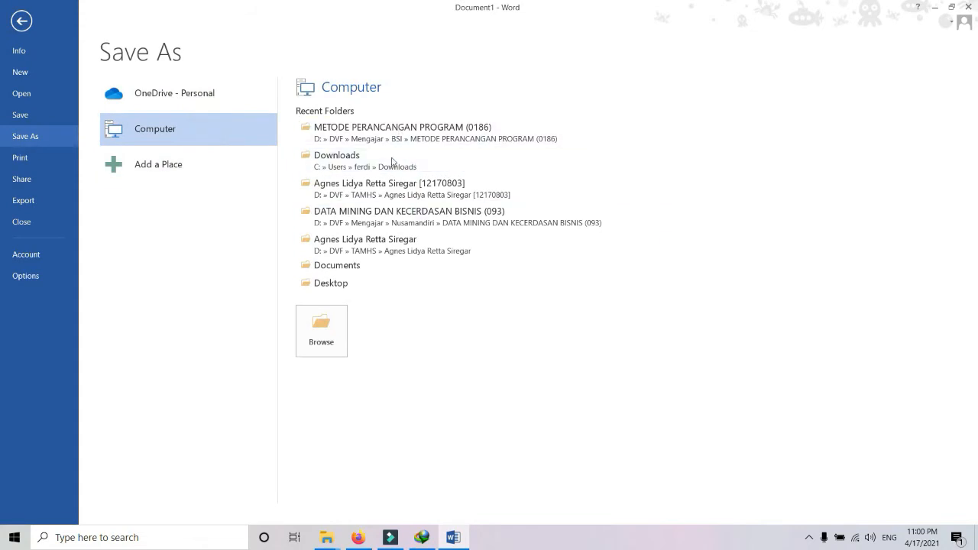
left_click(321, 331)
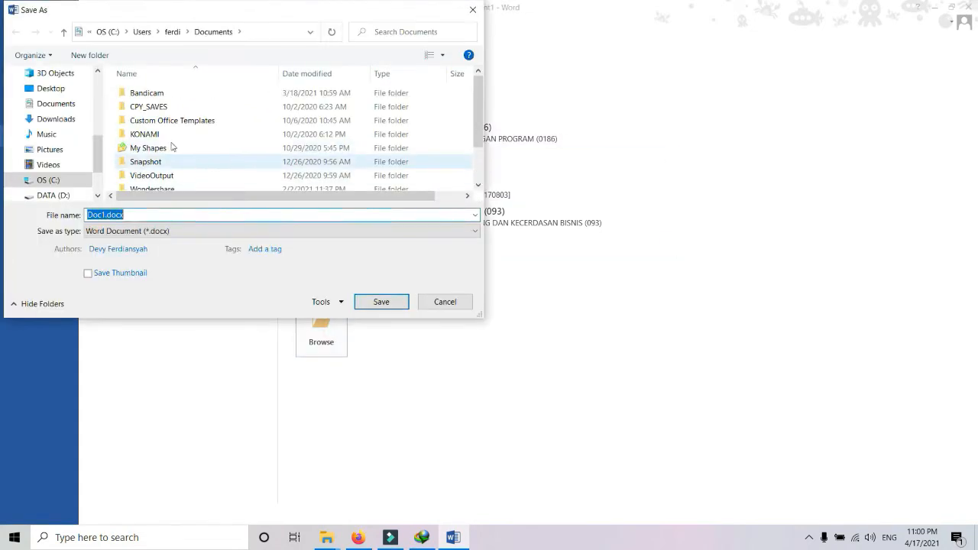
left_click(55, 196)
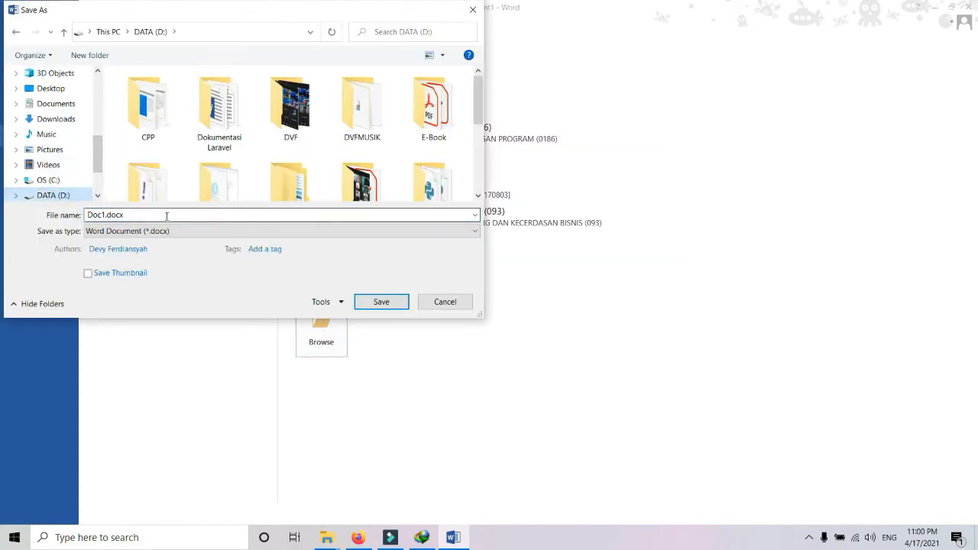
left_click(166, 216)
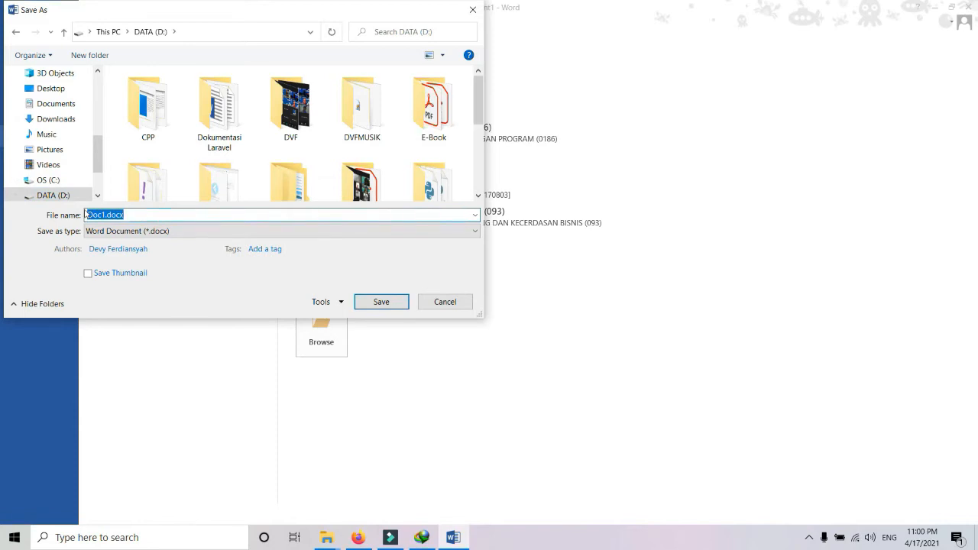
type("Bab1")
key("Return")
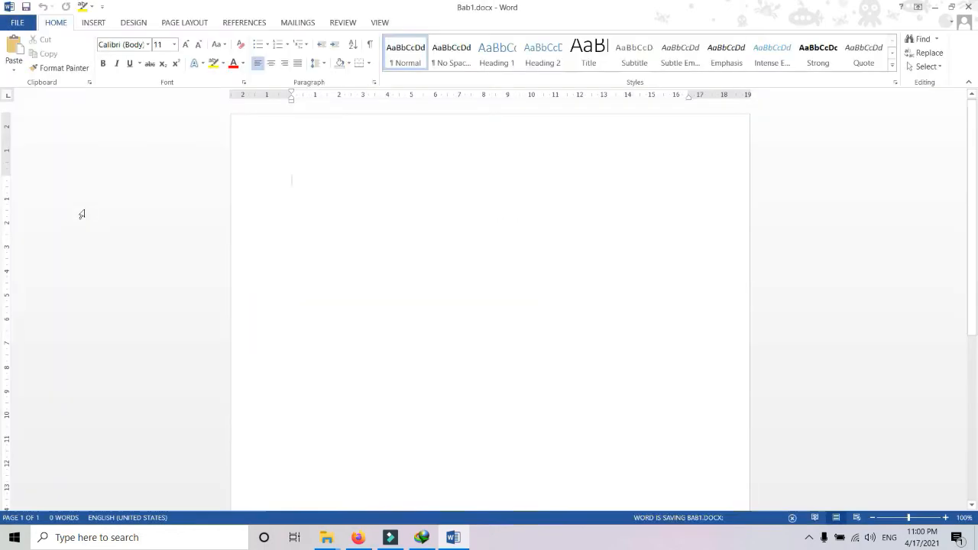
- Search Mendeley by the author's first name and insert a citation for the 2018 article "Penerapan Konsep Model View Controller" into the document
left_click(441, 195)
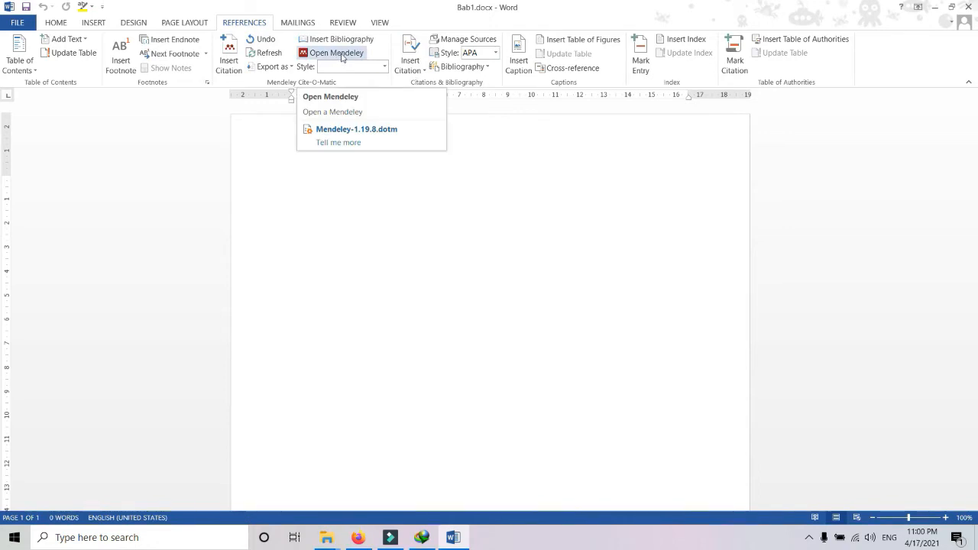
left_click(338, 200)
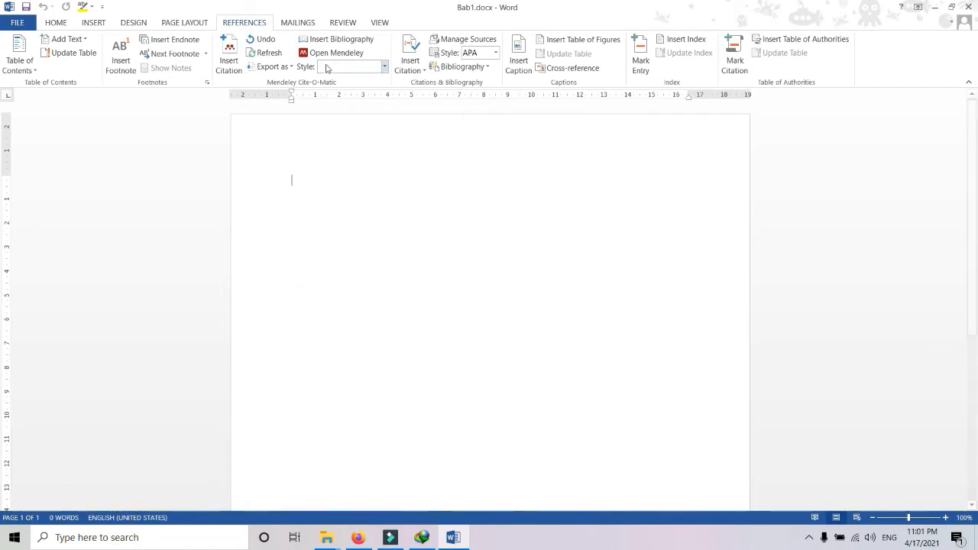
left_click(386, 68)
left_click(386, 68)
left_click(228, 64)
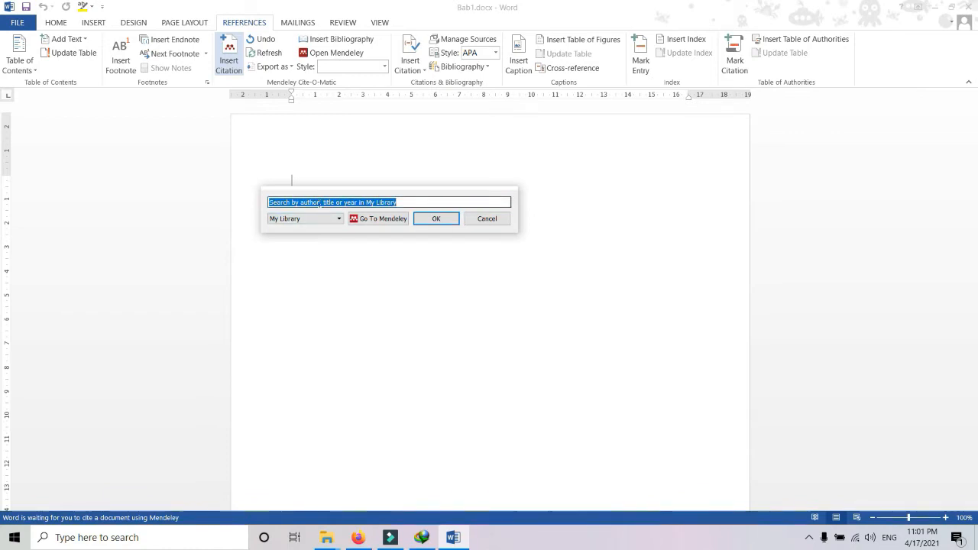
type("d")
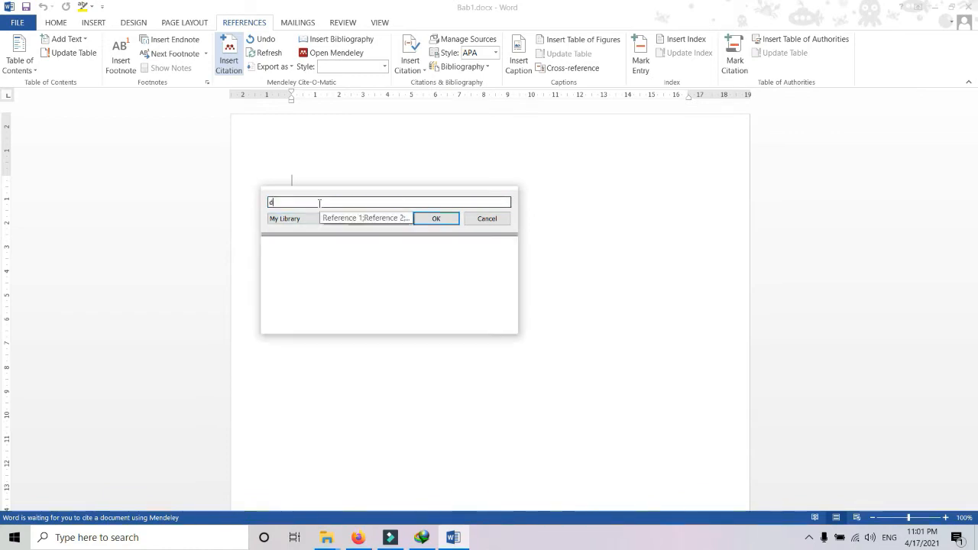
type("evy")
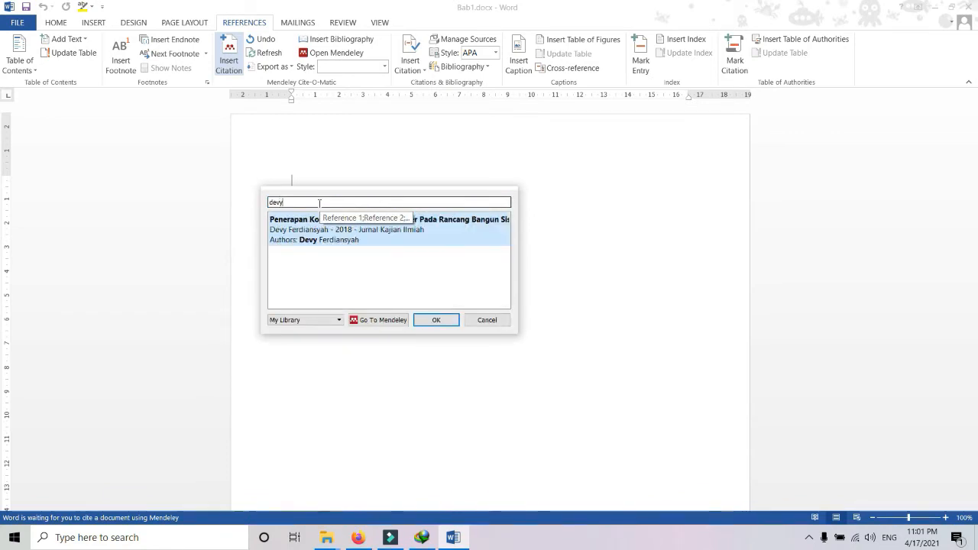
left_click(399, 240)
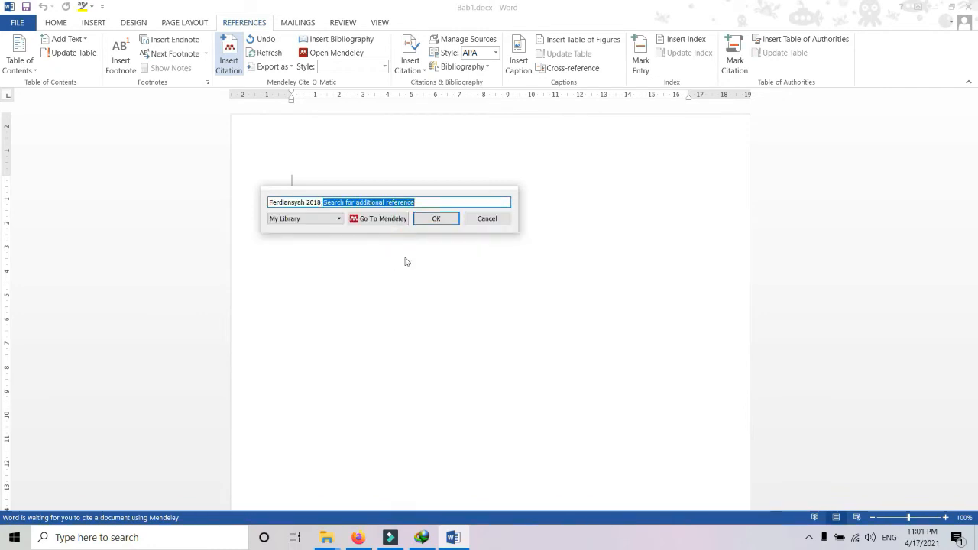
left_click(436, 219)
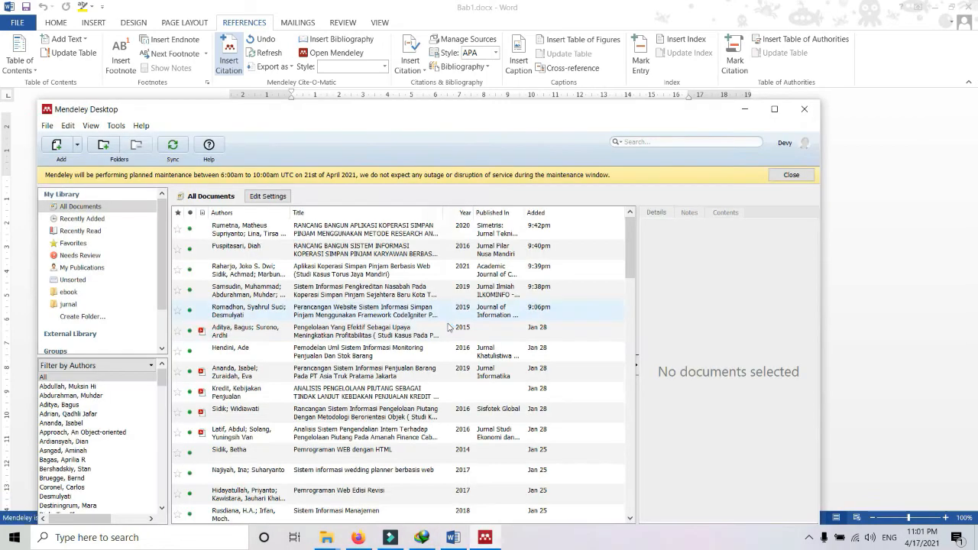
- Review the citation styles installed in Mendeley and close the list without changing the selection
left_click(384, 63)
left_click(383, 62)
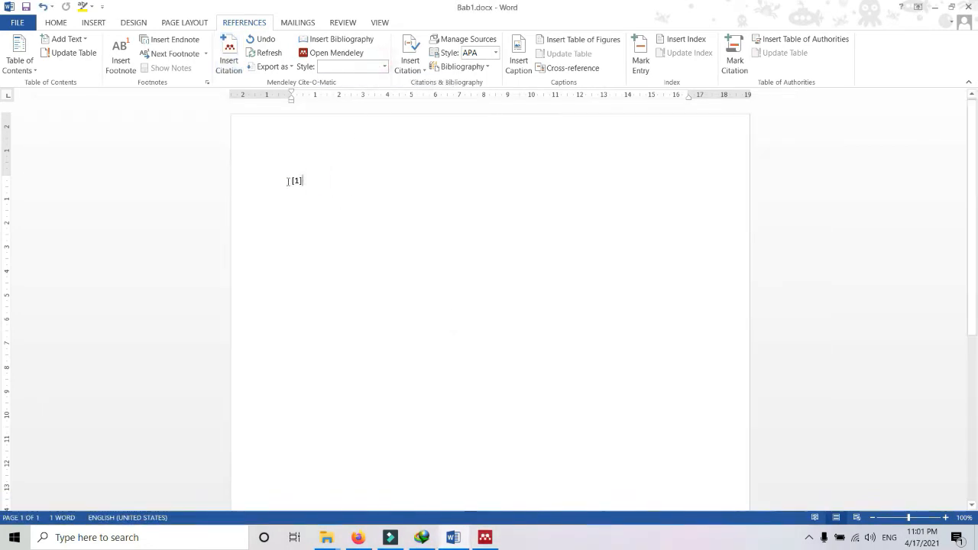
left_click(350, 55)
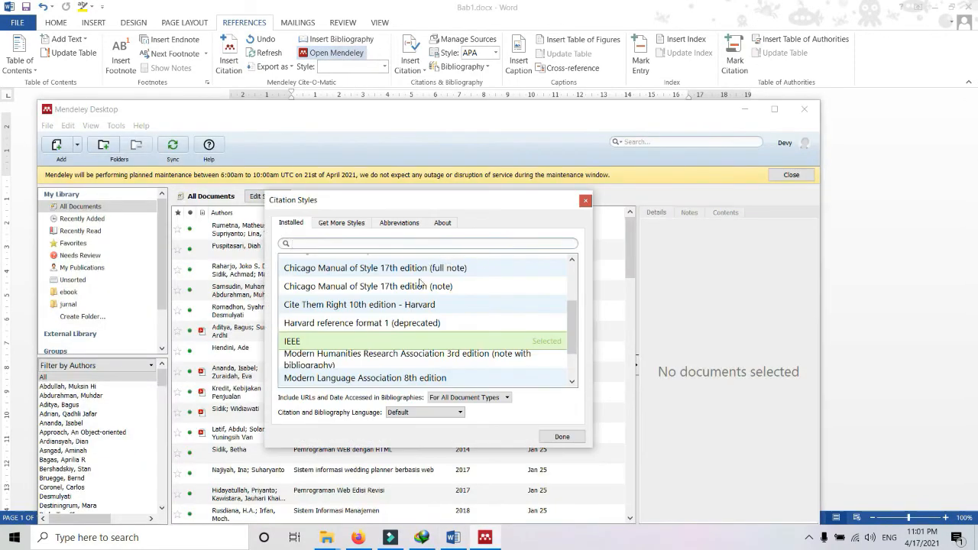
left_click(586, 204)
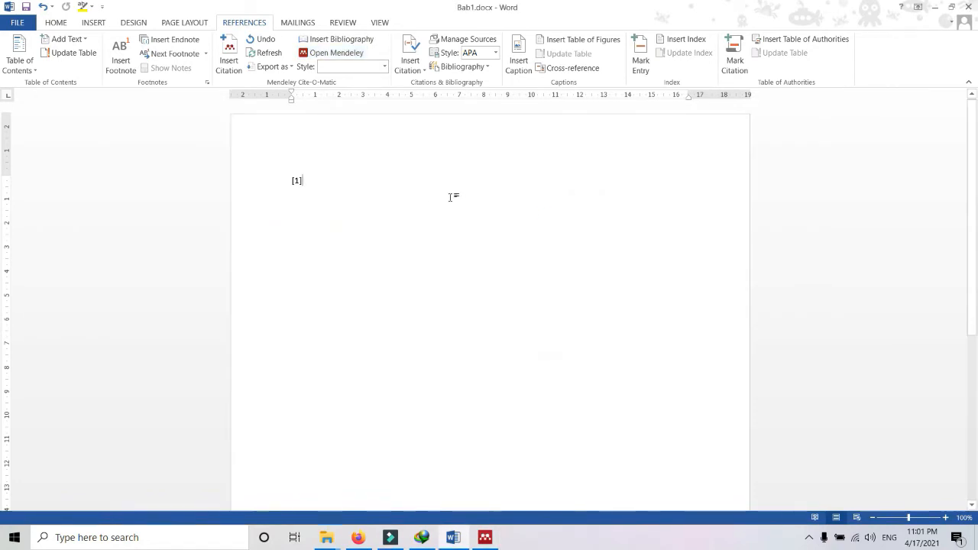
- Switch to Mendeley Desktop, move its window off the citation and set the citation style to IEEE
left_click(492, 543)
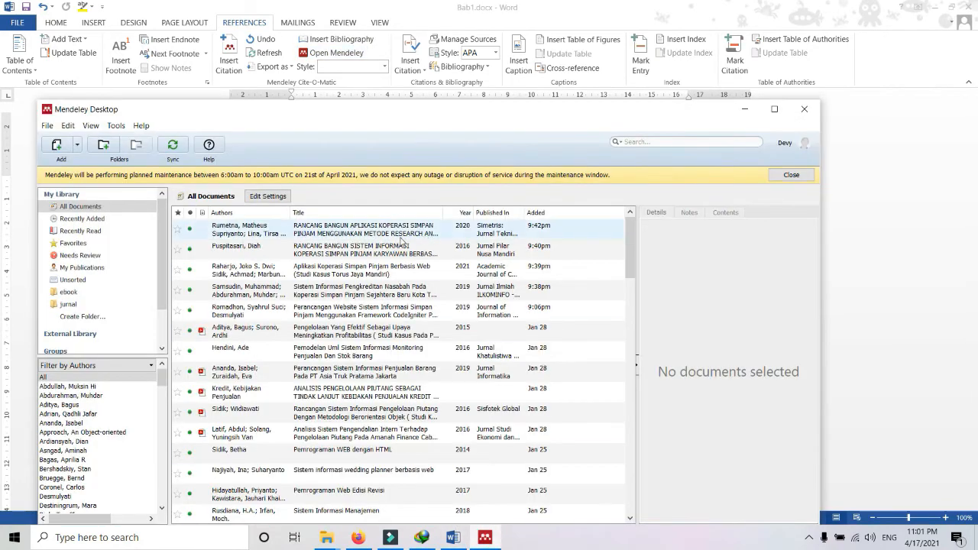
left_click_drag(256, 103, 578, 94)
left_click(432, 108)
mouse_move(405, 111)
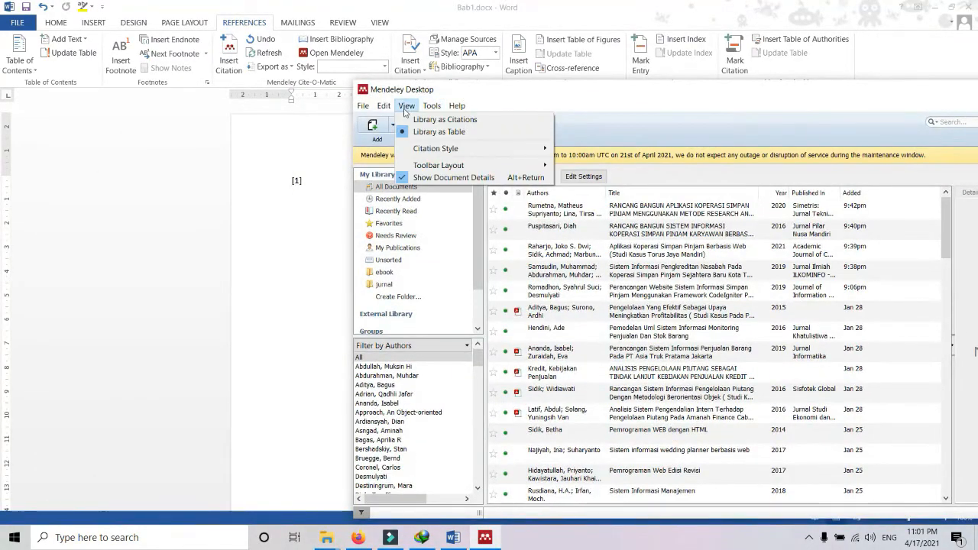
mouse_move(458, 148)
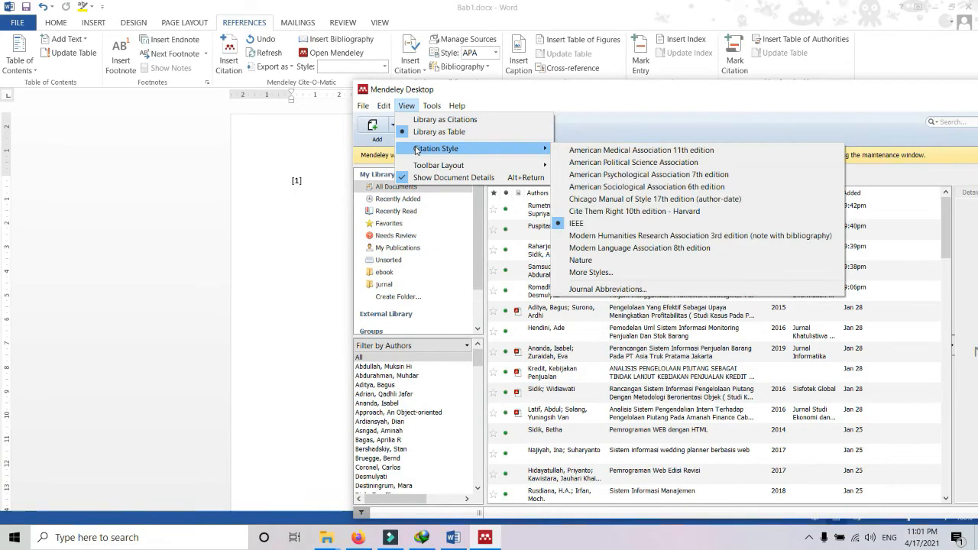
left_click(586, 225)
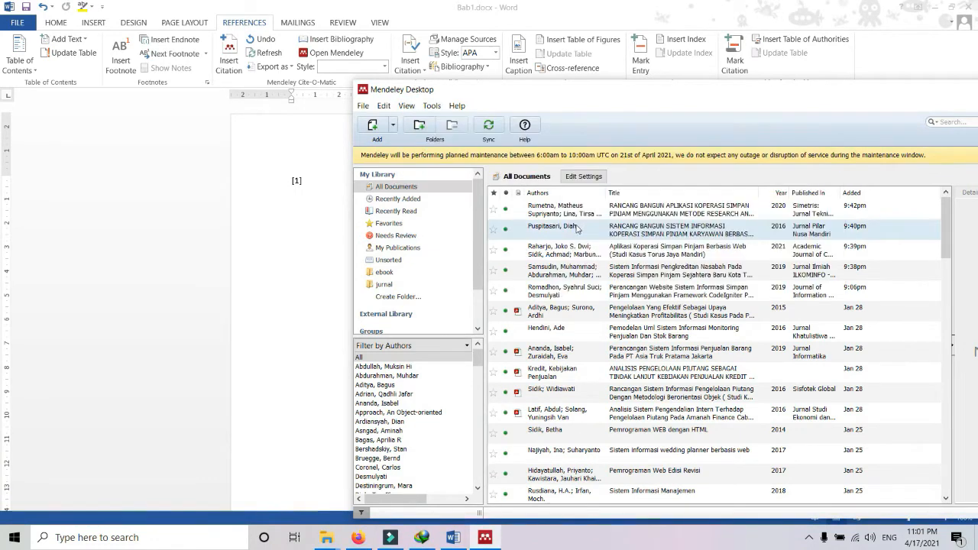
left_click(319, 228)
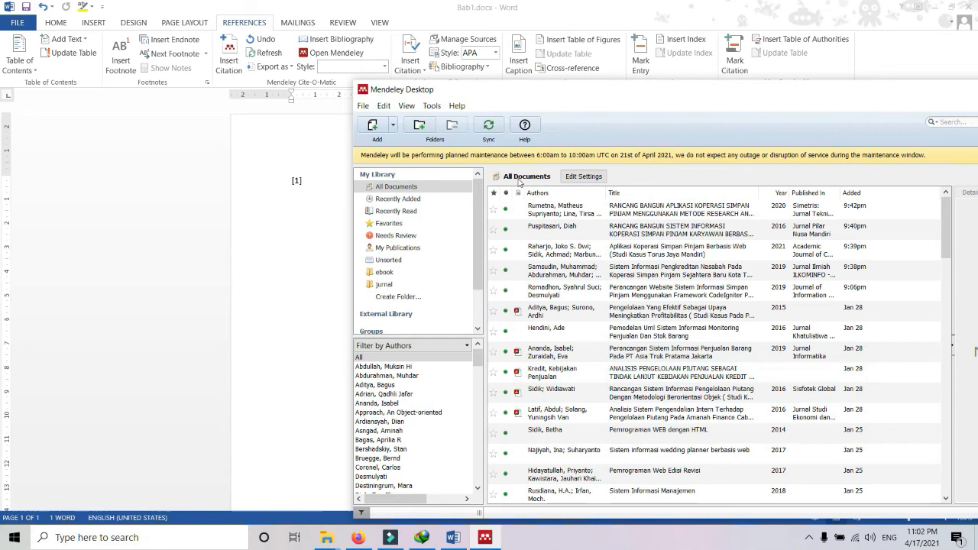
- Reposition the Mendeley Desktop window and search the whole library by the author's first name
left_click_drag(767, 94, 622, 118)
left_click(815, 145)
type("devy")
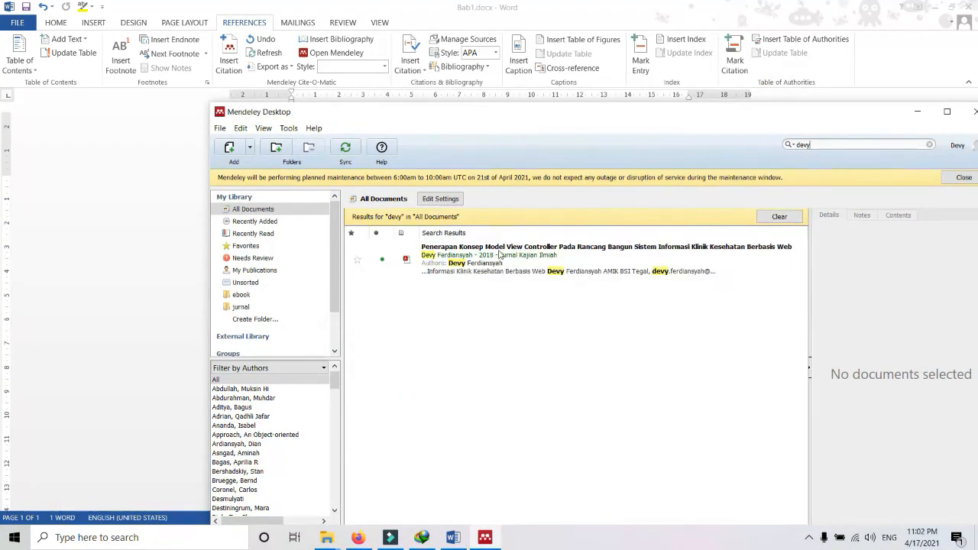
- Open the 2018 article found in the library and copy the abstract sentence from "Proses pencarian data pasien" to "arsip yang semakin banyak"
double_click(500, 254)
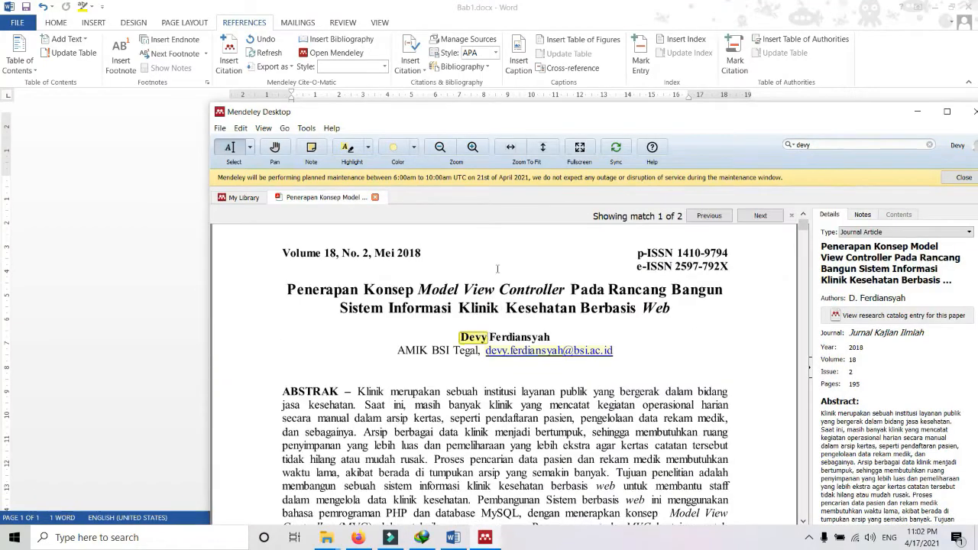
scroll(467, 383, "down", 5)
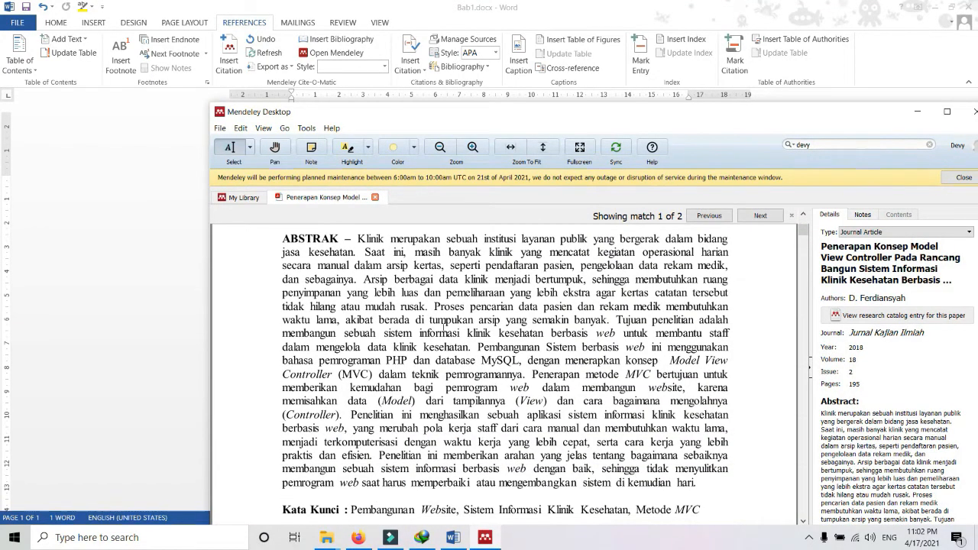
left_click_drag(451, 307, 569, 321)
right_click(569, 321)
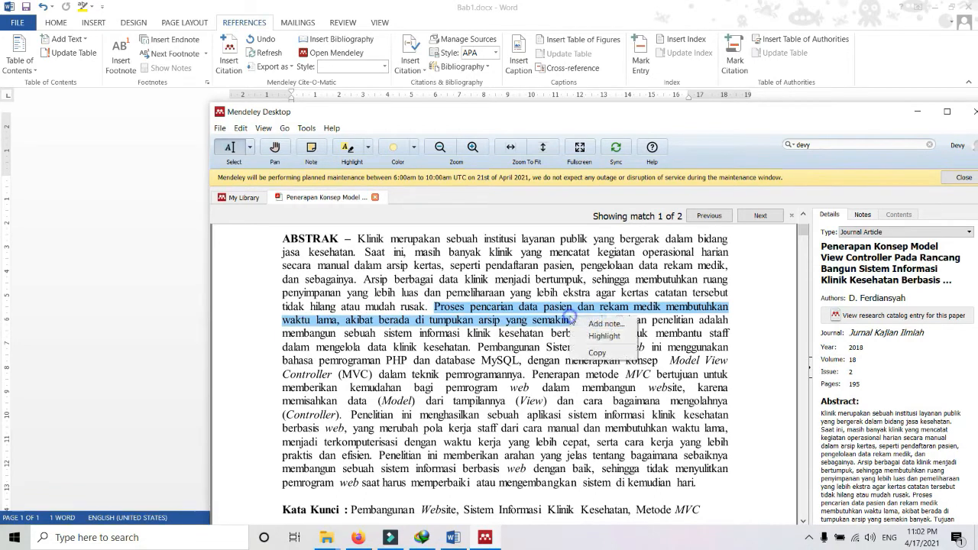
left_click(597, 353)
- Return to the Word document and paste the copied sentence in front of the citation, separated from it by a space
left_click(132, 307)
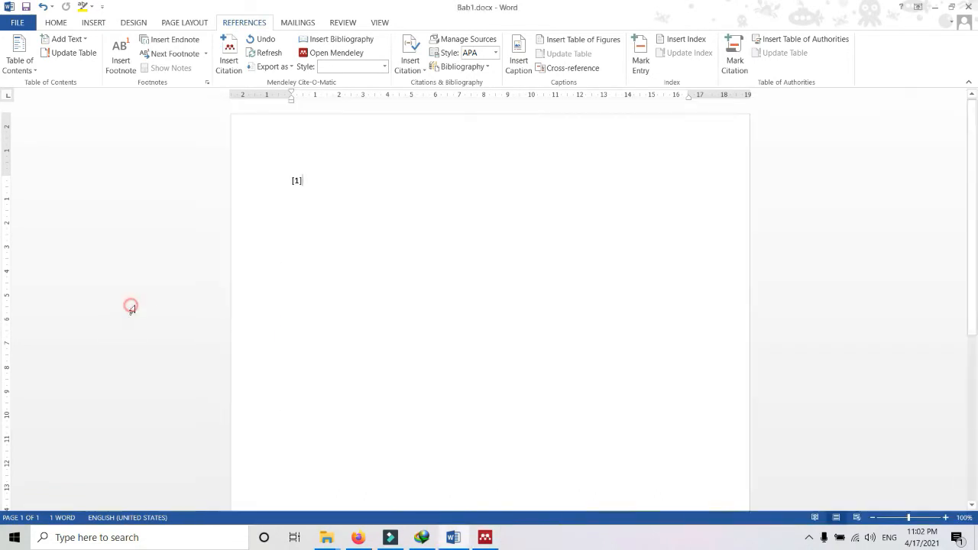
left_click(294, 180)
key("ctrl+v")
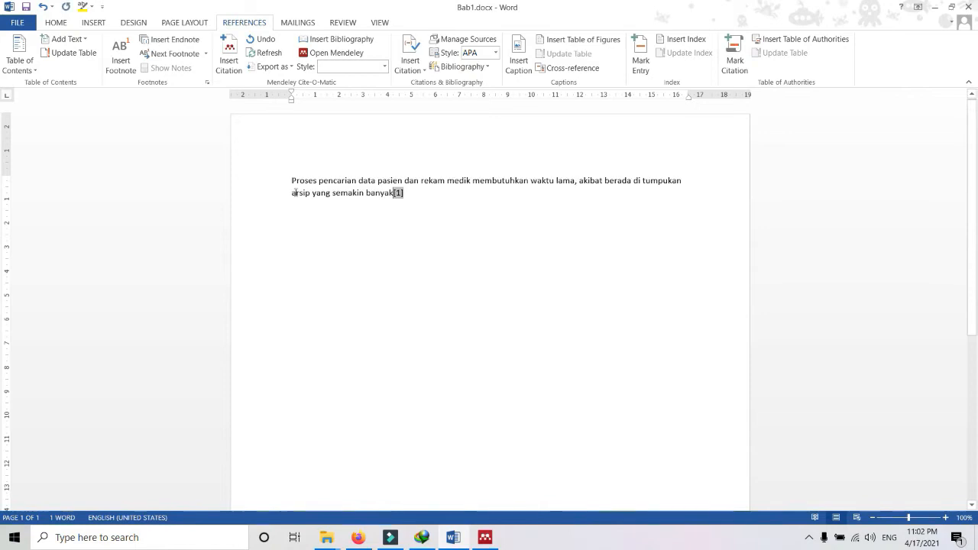
left_click(430, 194)
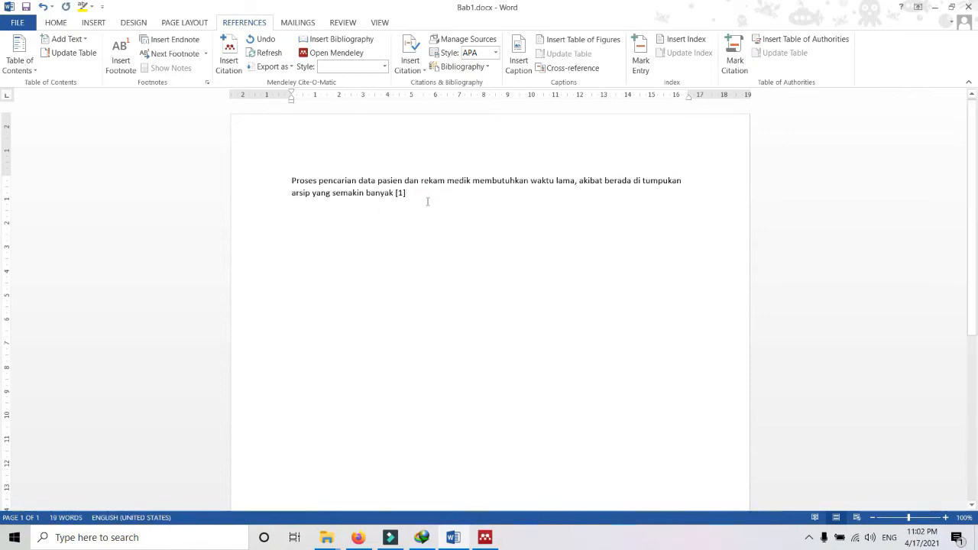
- Set Word's built-in citation and bibliography style to IEEE
left_click(288, 181)
left_click(495, 53)
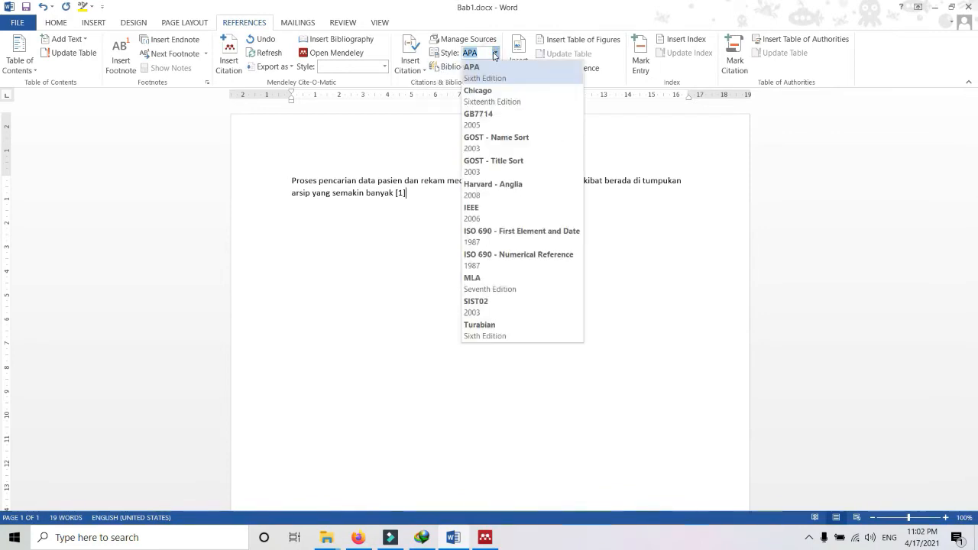
left_click(489, 210)
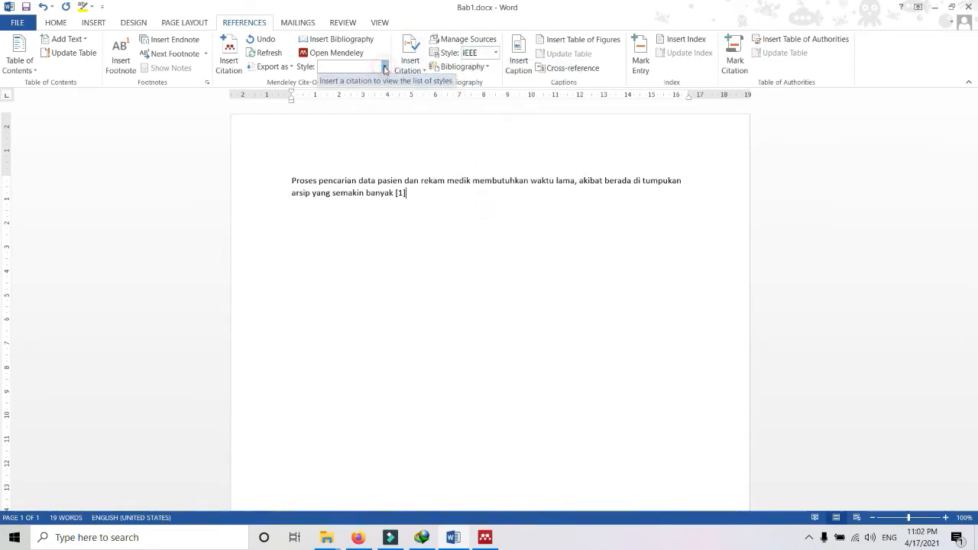
- Add the heading "Daftar Pustaka" below the cited sentence and insert the Mendeley bibliography on the line under it
key("Return")
type("Daftar Pu")
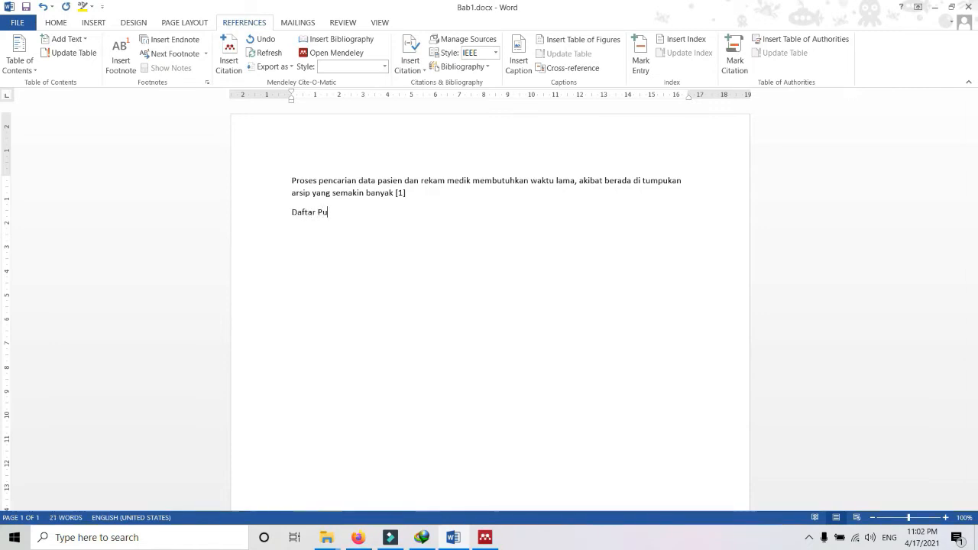
type("staka")
key("Return")
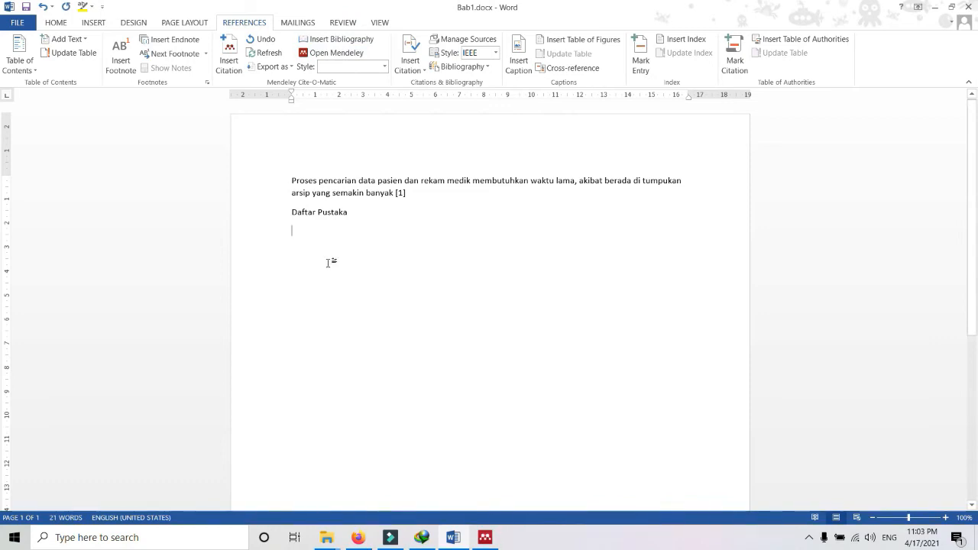
left_click(324, 44)
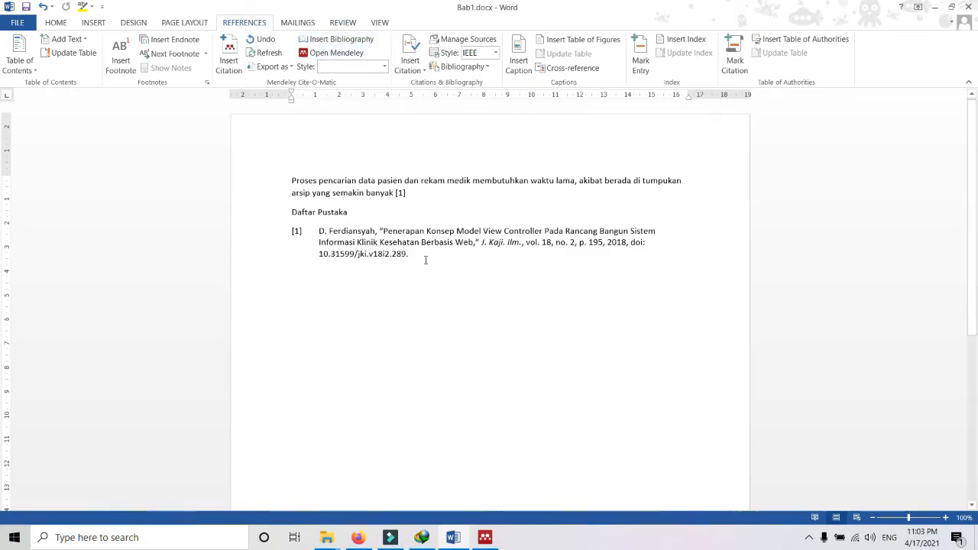
- Switch to Mendeley Desktop, check the selected citation style from the library view and return to the Word document
left_click(374, 194)
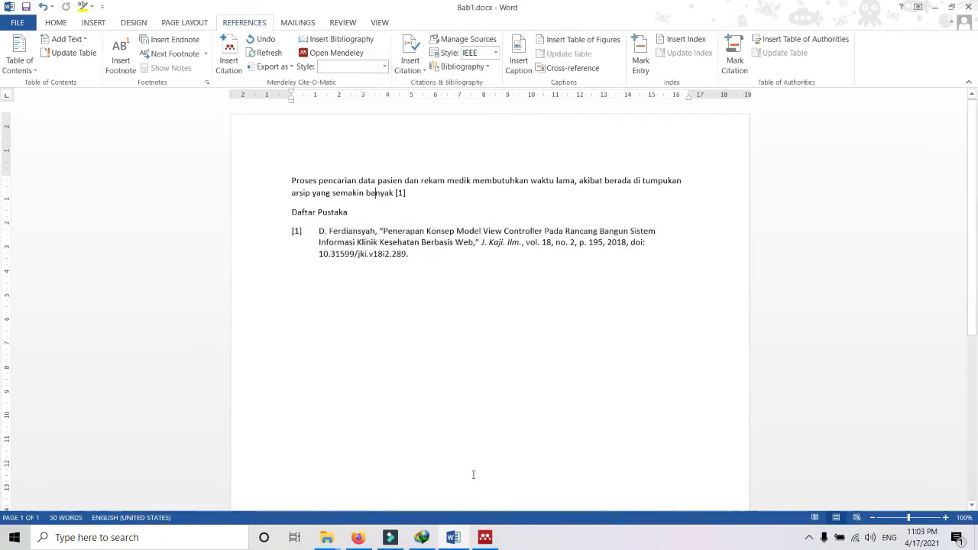
left_click(483, 540)
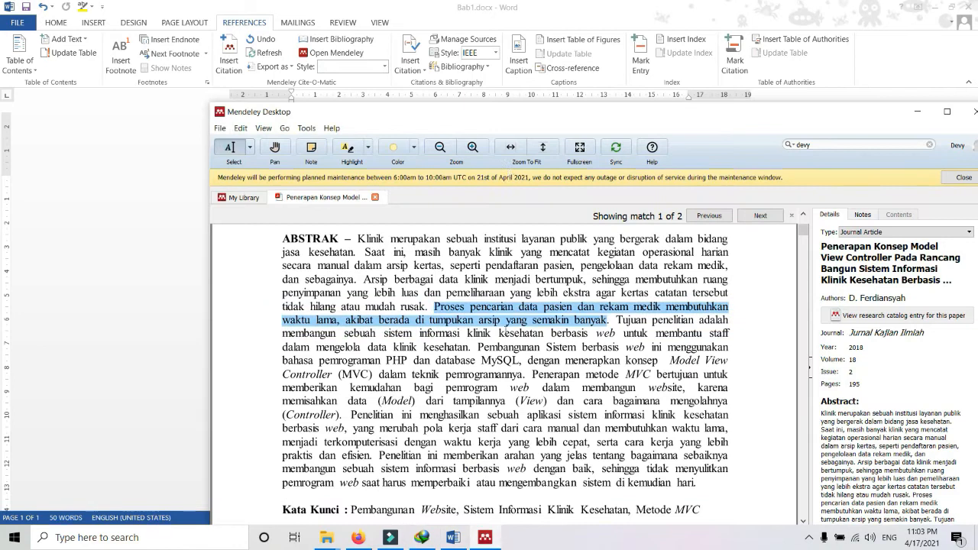
left_click(305, 128)
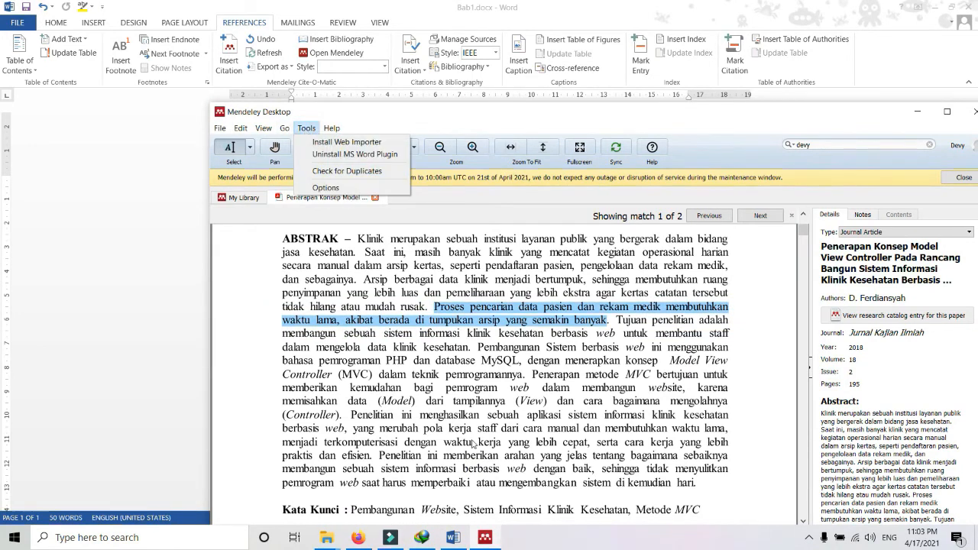
left_click(473, 411)
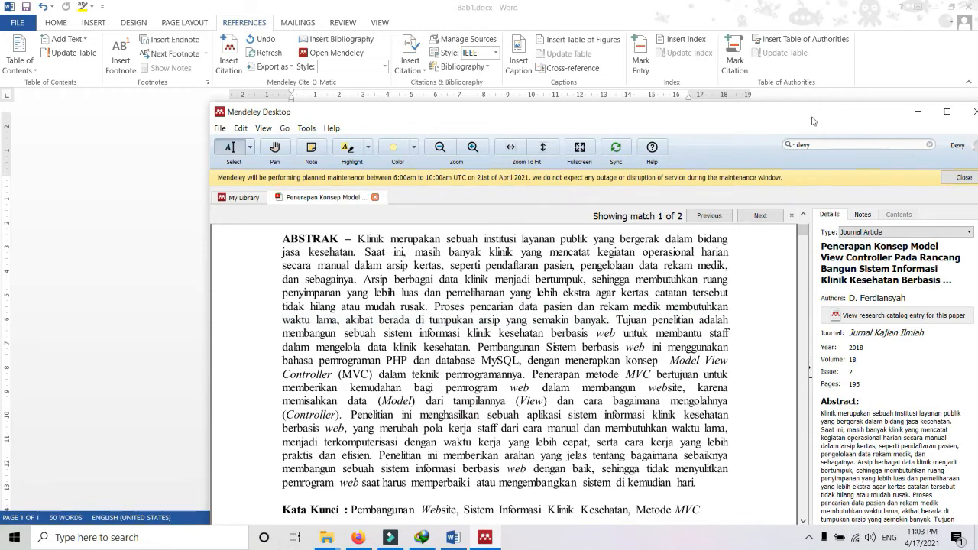
left_click(241, 197)
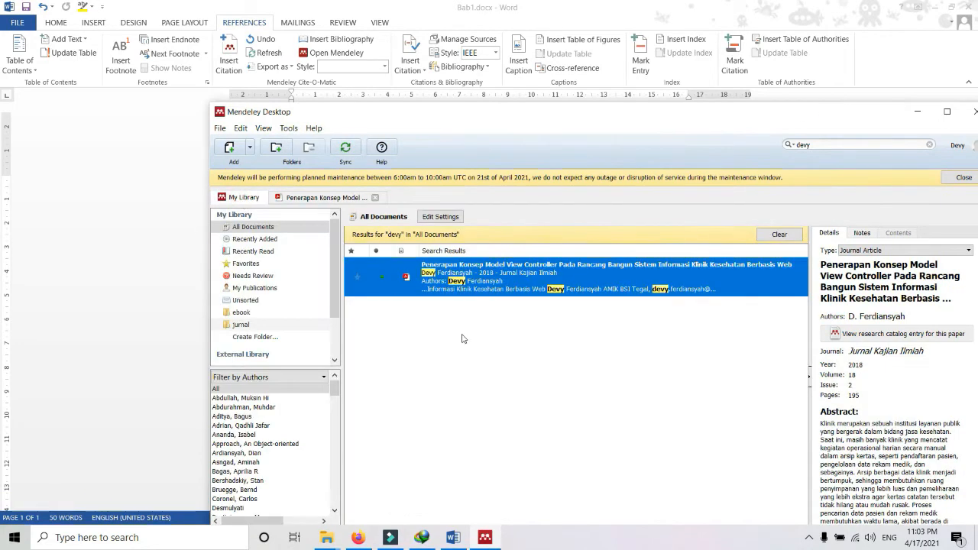
left_click(263, 128)
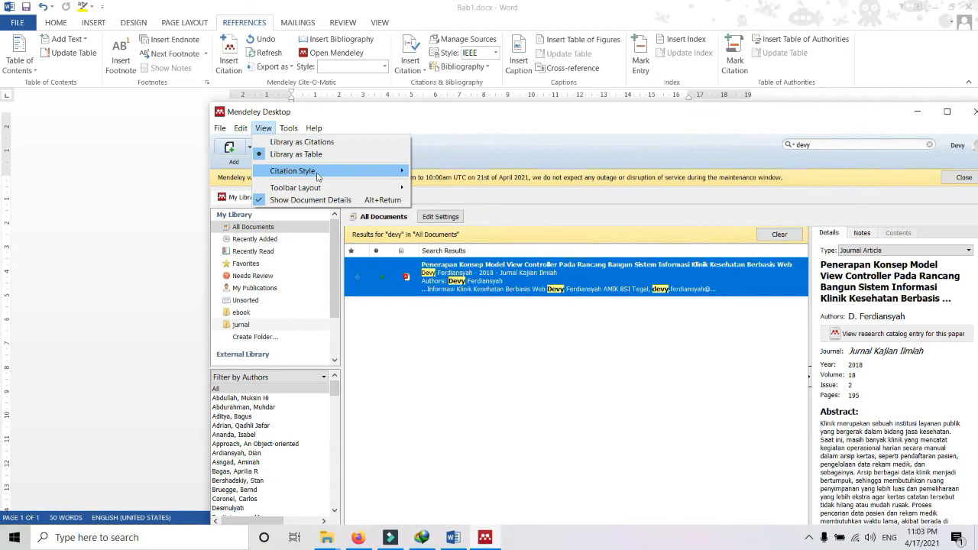
mouse_move(313, 172)
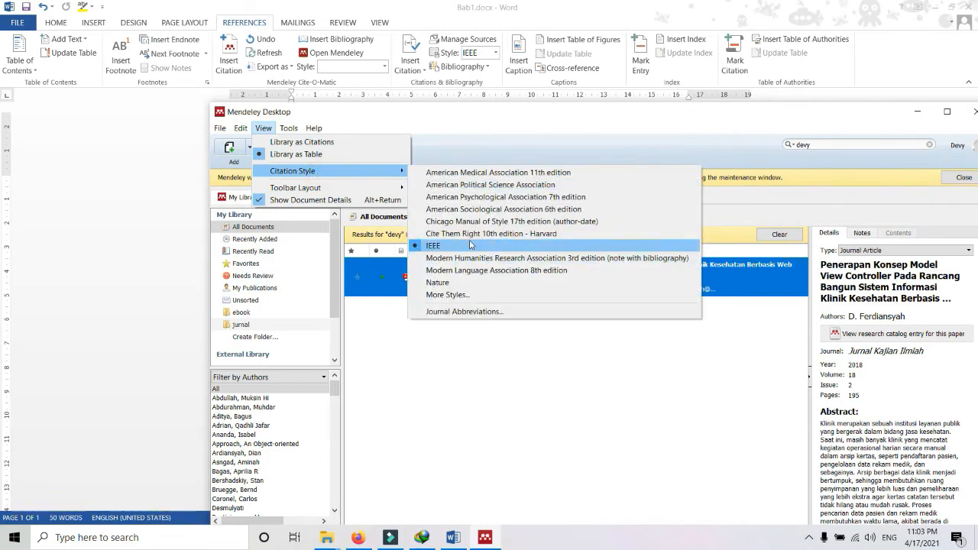
left_click(424, 6)
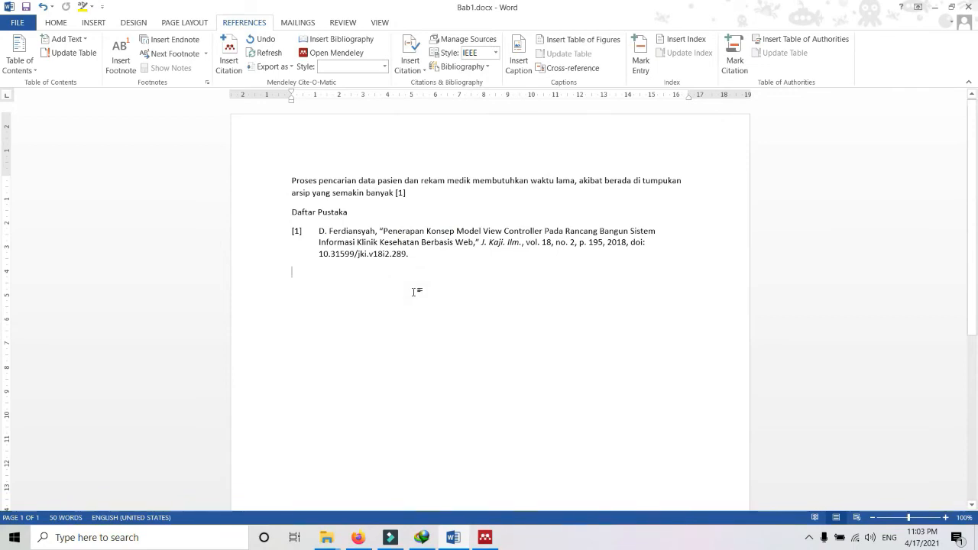
- Justify the cited sentence, the "Daftar Pustaka" heading and the bibliography entry, and return to the referencing commands
left_click_drag(430, 264, 274, 177)
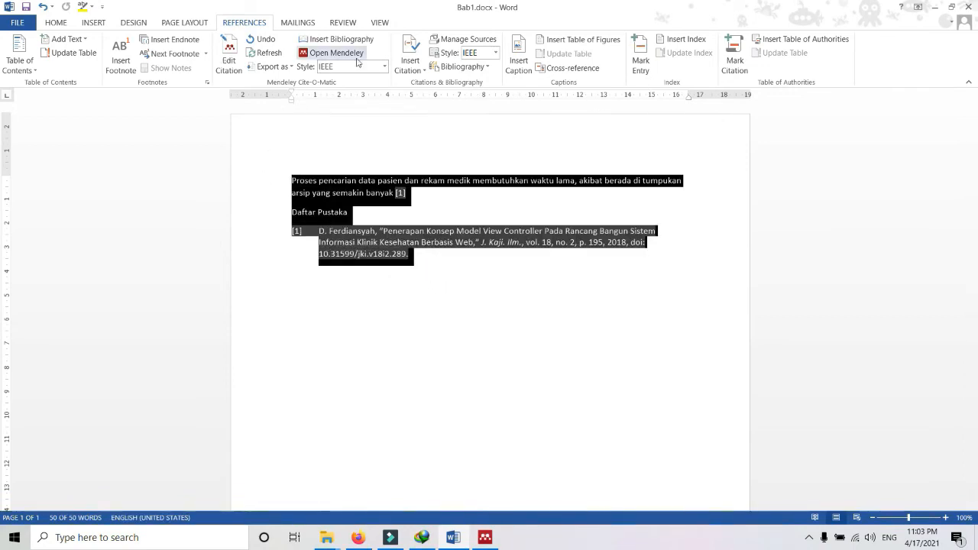
left_click(56, 22)
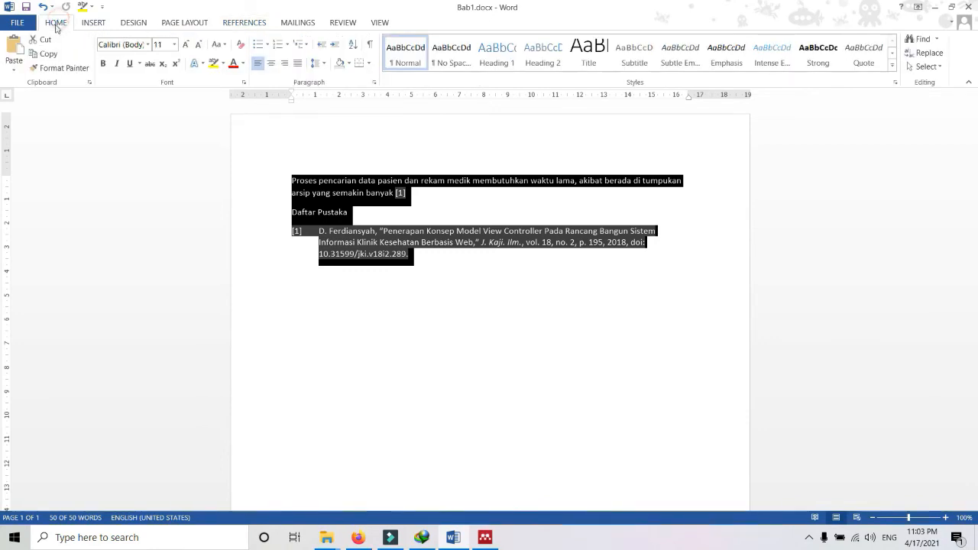
left_click(298, 64)
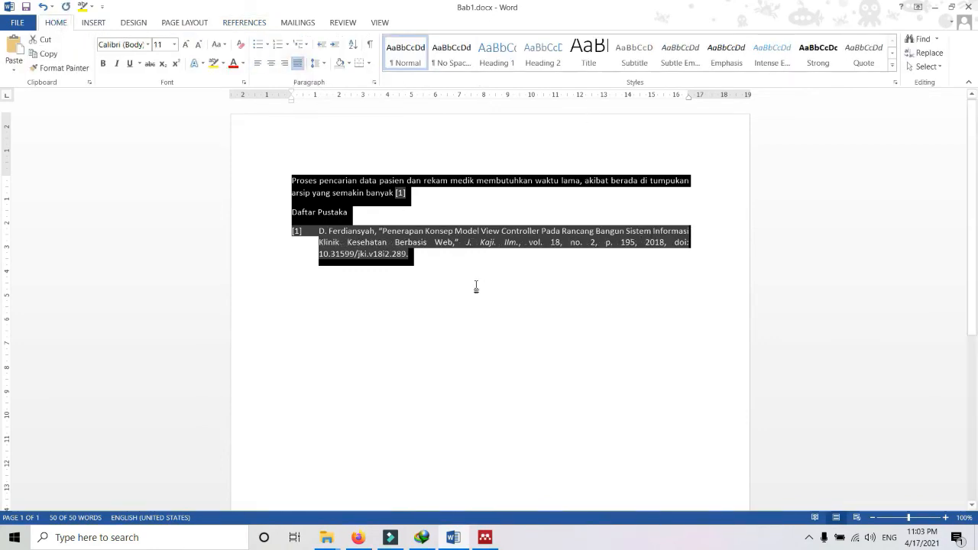
left_click(438, 295)
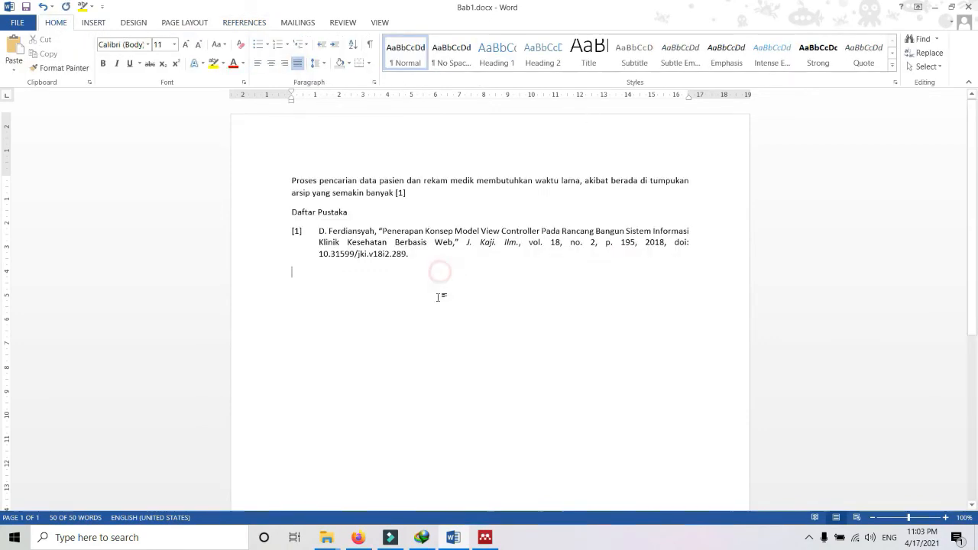
left_click(244, 22)
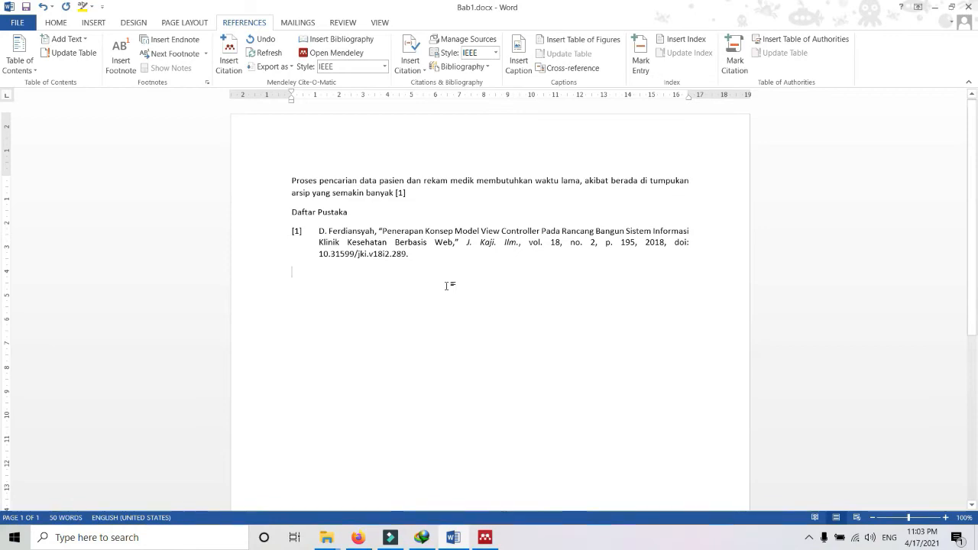
- Switch to Mendeley Desktop, look over the open article's abstracts and return to the library list in a maximized window
left_click(485, 537)
double_click(516, 281)
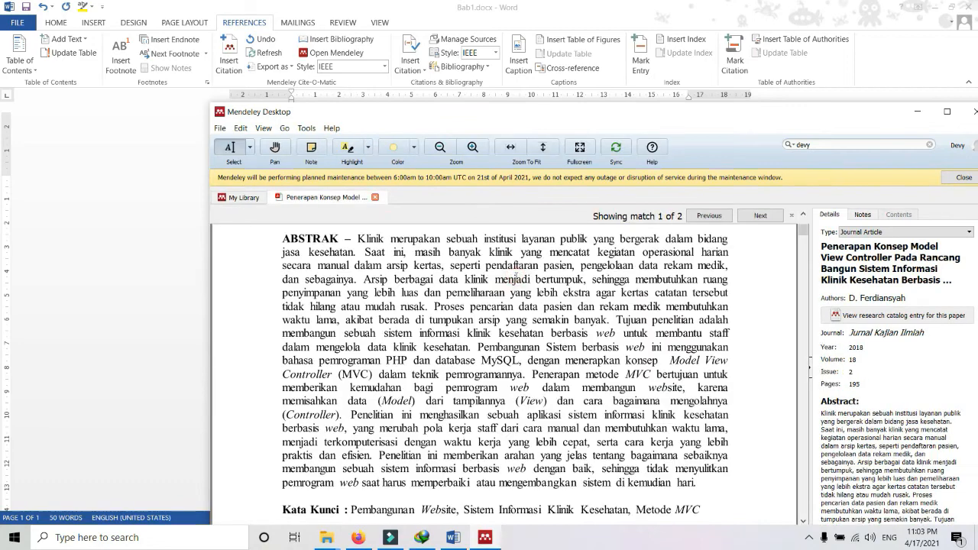
scroll(517, 337, "down", 5)
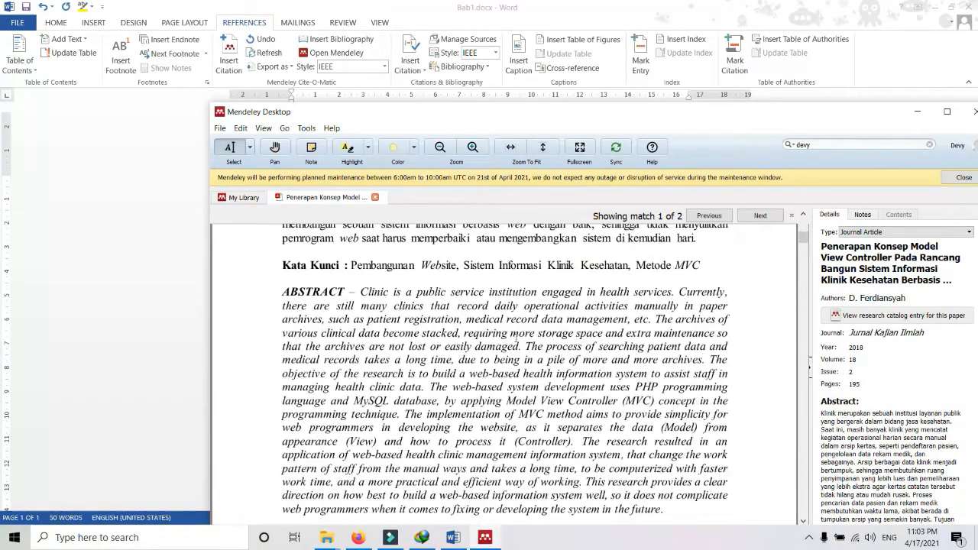
left_click_drag(733, 116, 619, 128)
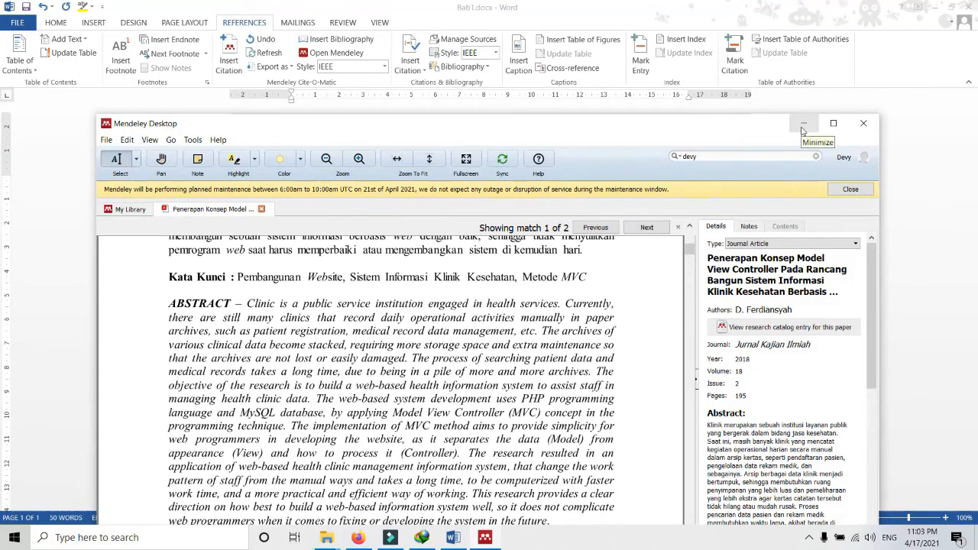
left_click_drag(710, 127, 787, 110)
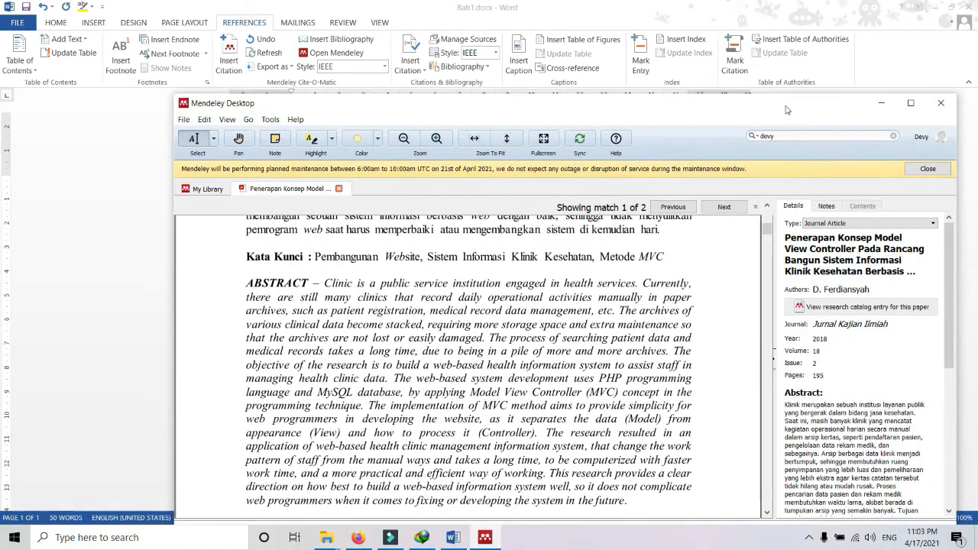
left_click(209, 189)
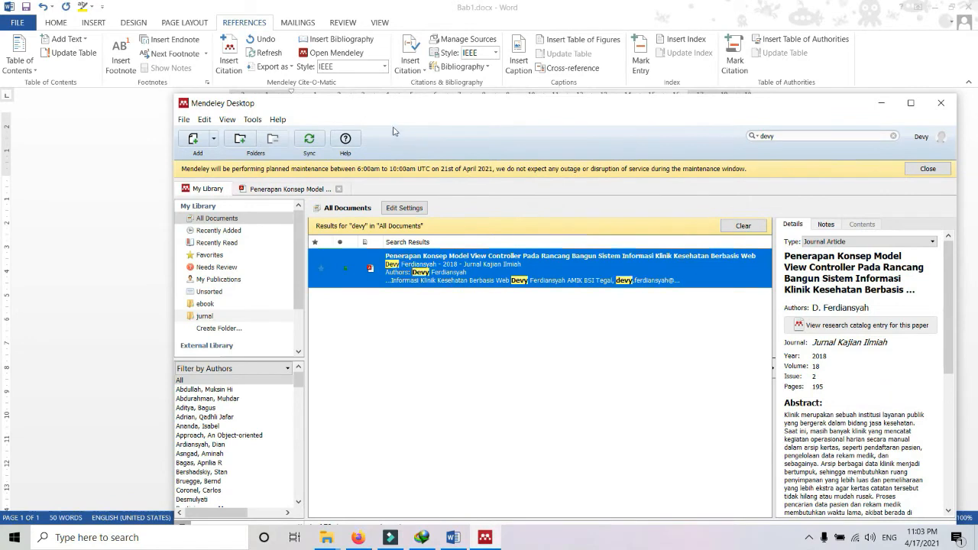
left_click_drag(427, 107, 462, 226)
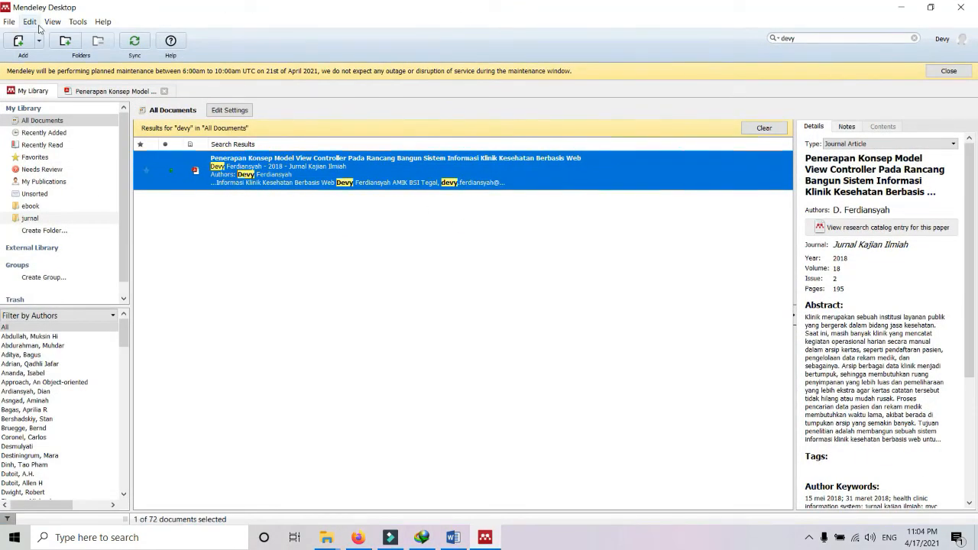
- Open the Mendeley website from Mendeley Desktop and sign in with the account password
left_click(102, 21)
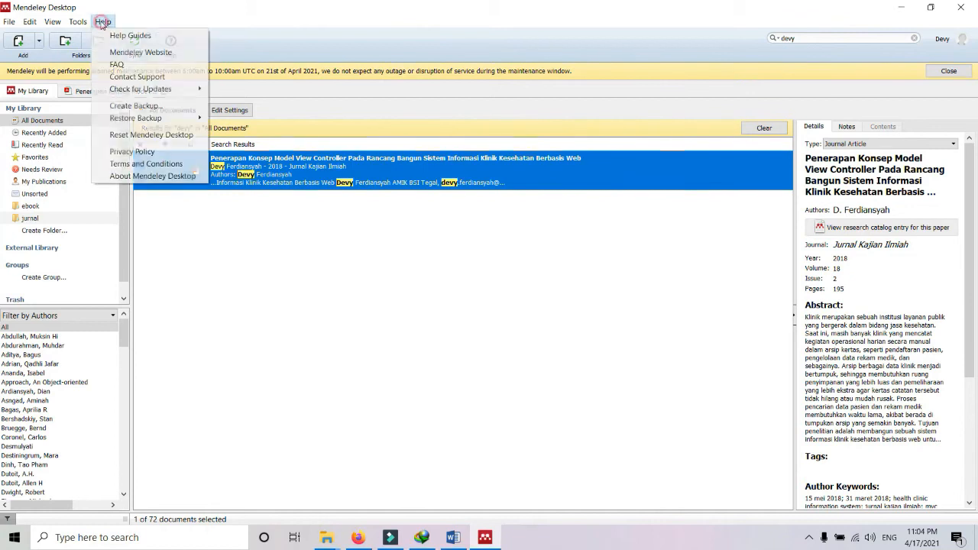
left_click(127, 52)
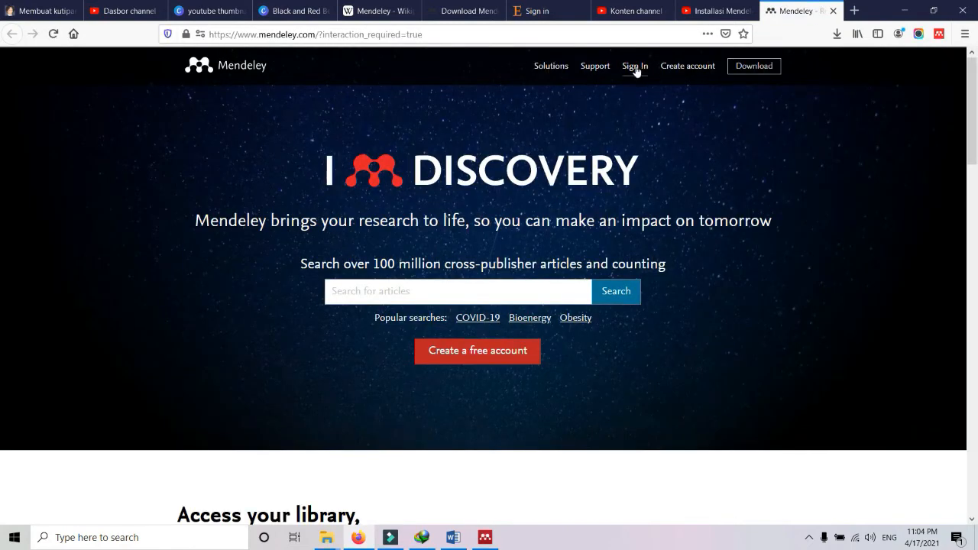
left_click(635, 68)
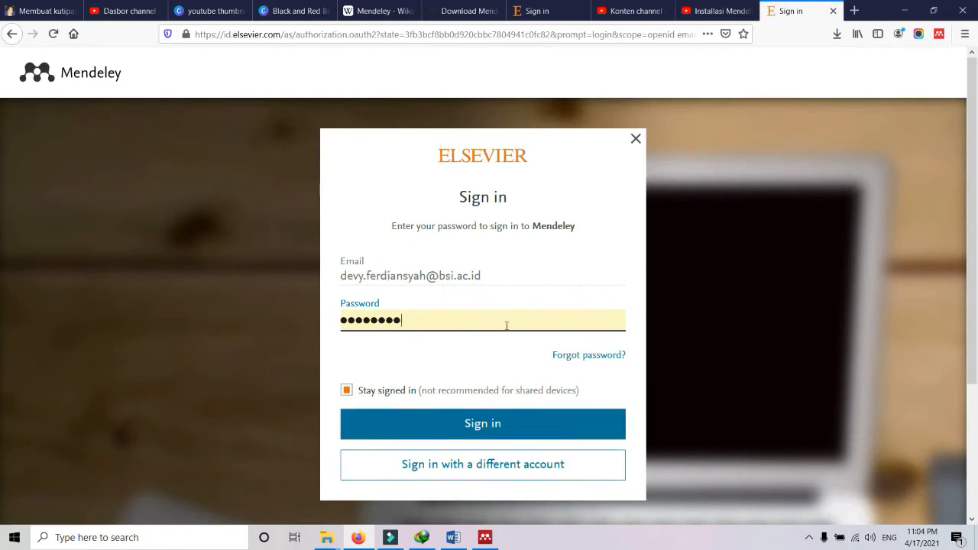
left_click(485, 434)
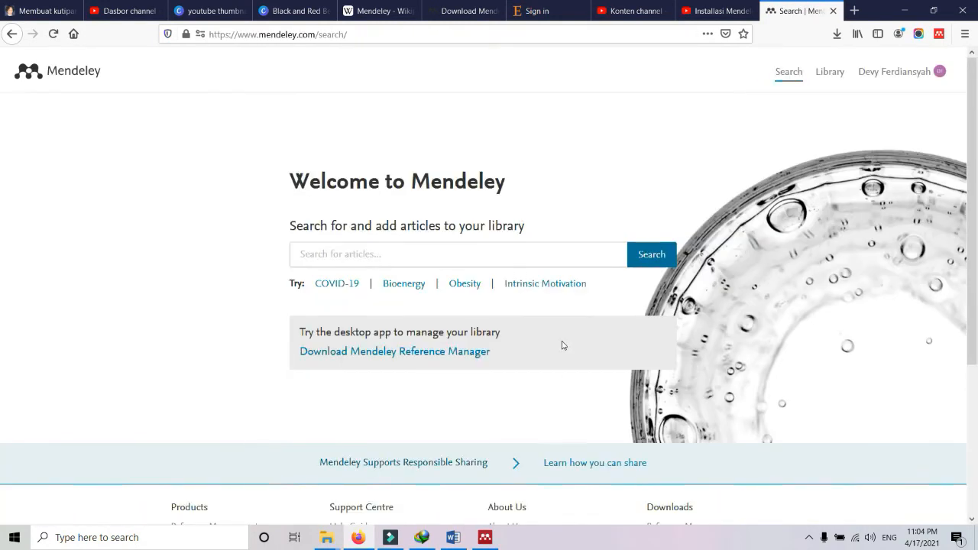
- Search the Mendeley website for "rekam medik" and open the details of "Sistem Informasi Rekam Medik Elektronik di Rumah Sakit Bethesda Yogyakarta"
left_click(501, 259)
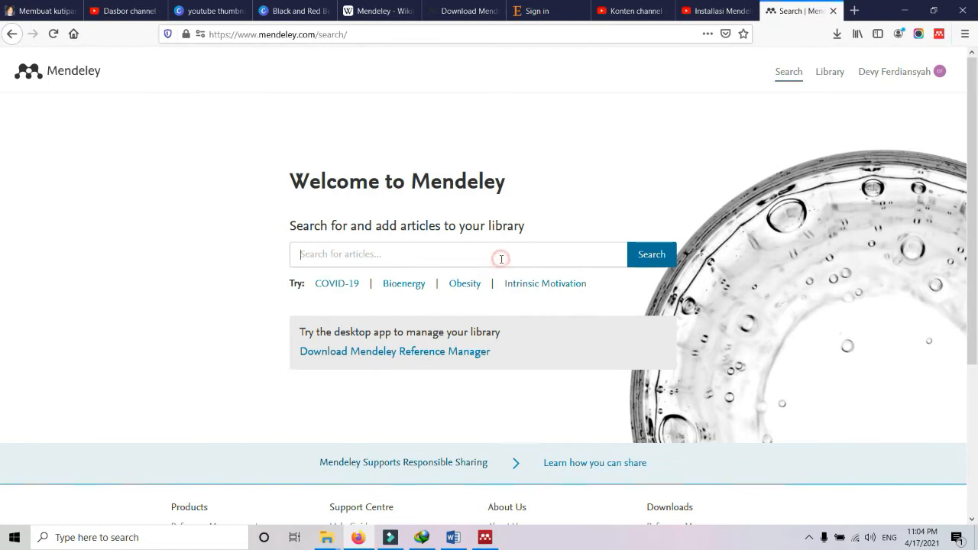
type("rekam medik")
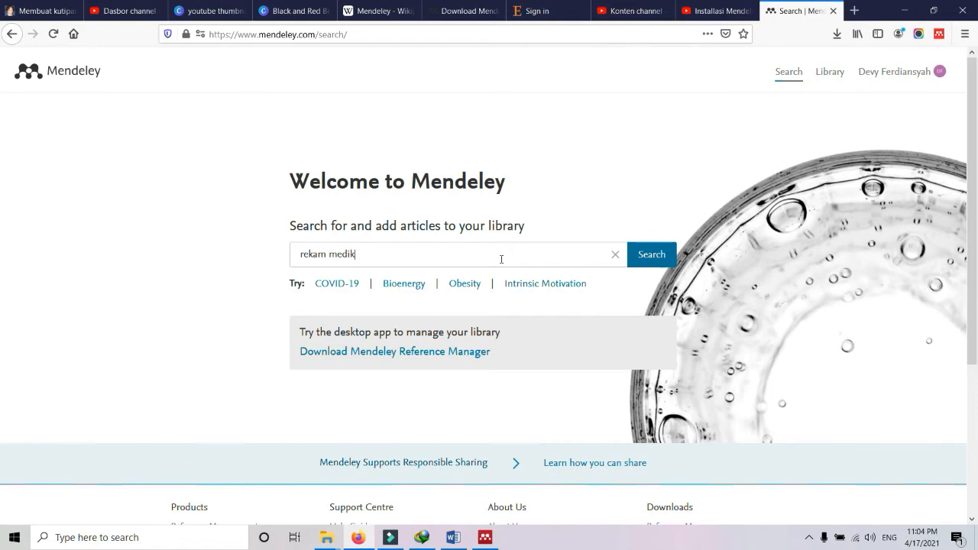
left_click(651, 257)
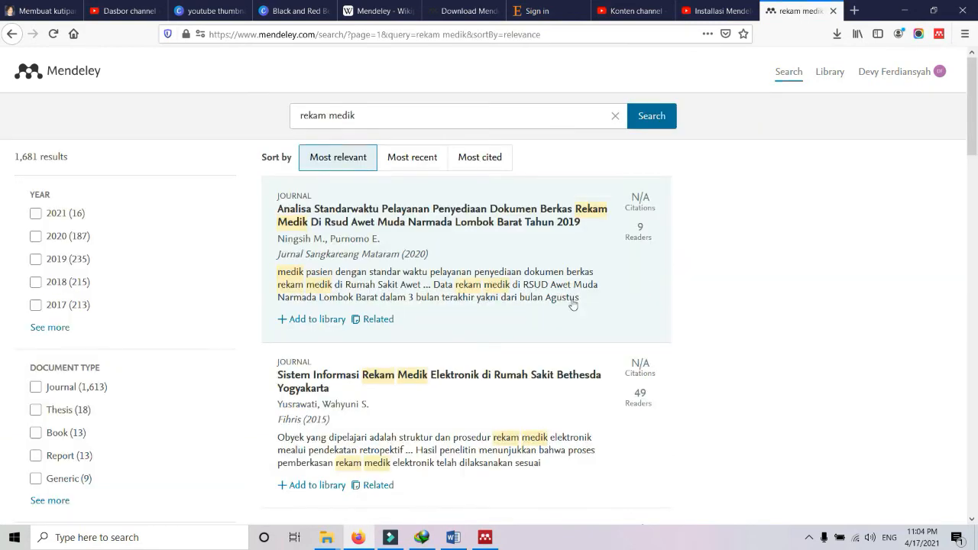
scroll(573, 305, "down", 3)
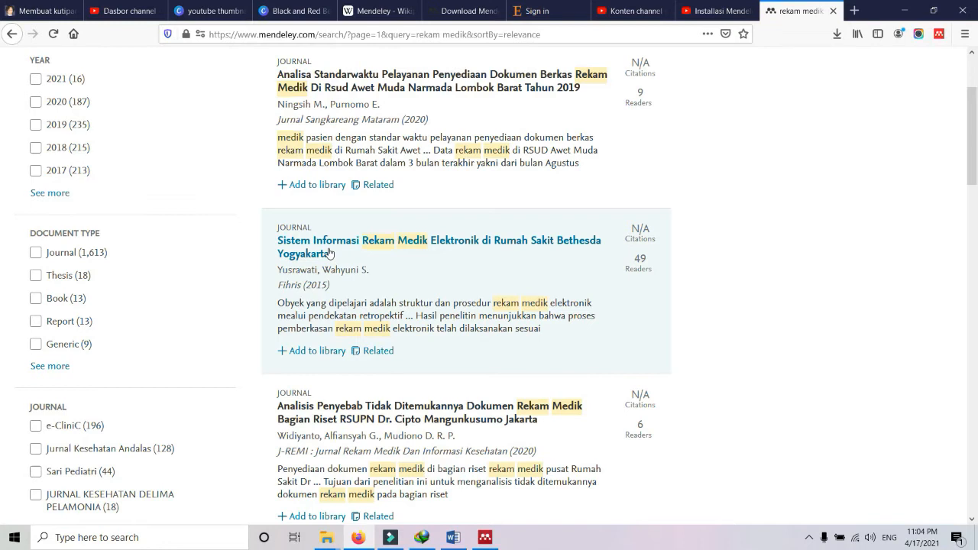
left_click(437, 264)
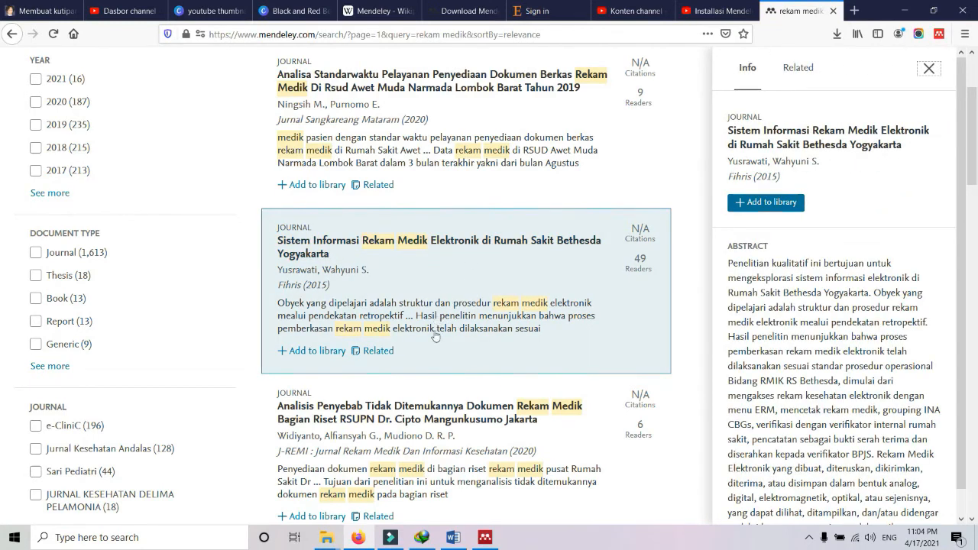
- Switch to Mendeley Desktop, search the library for "bethesda" and return to the article on the Mendeley website
left_click(493, 543)
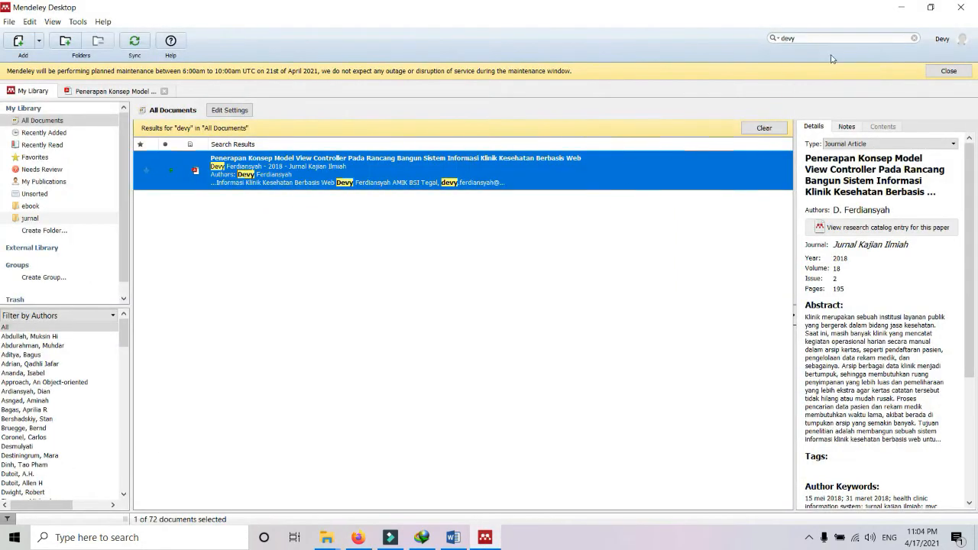
double_click(781, 42)
type("bethesda")
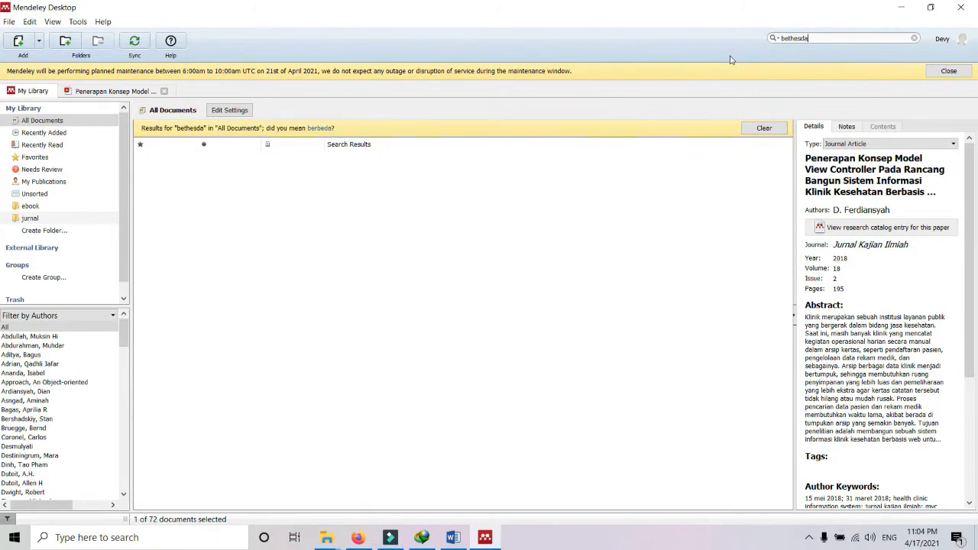
key("alt+Tab")
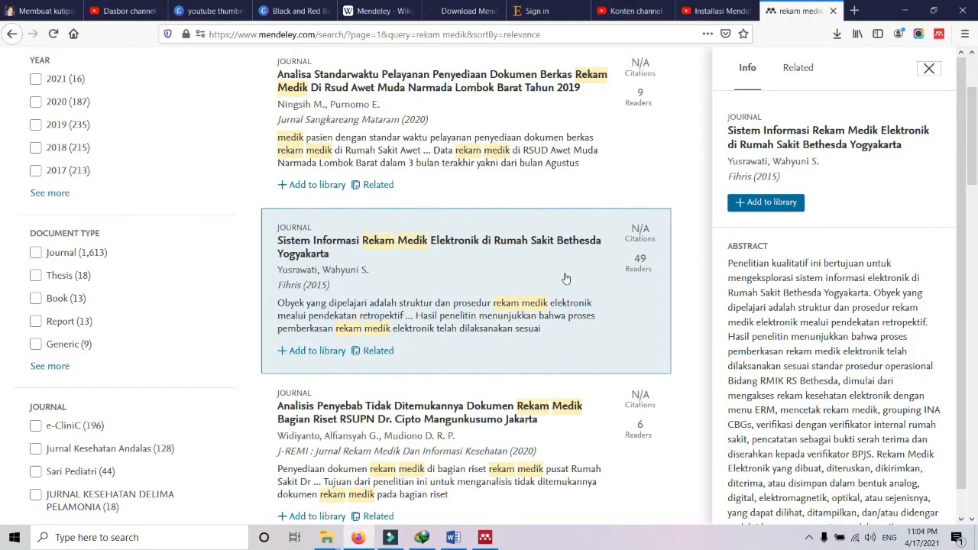
- Add the Bethesda Yogyakarta article to the library on the website, switch to Mendeley Desktop and sync the library
left_click(754, 205)
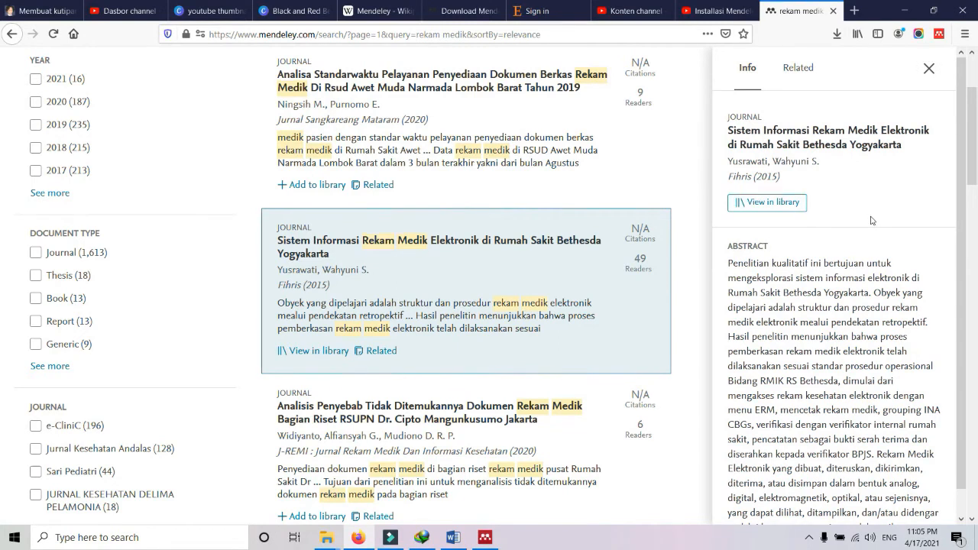
left_click(485, 538)
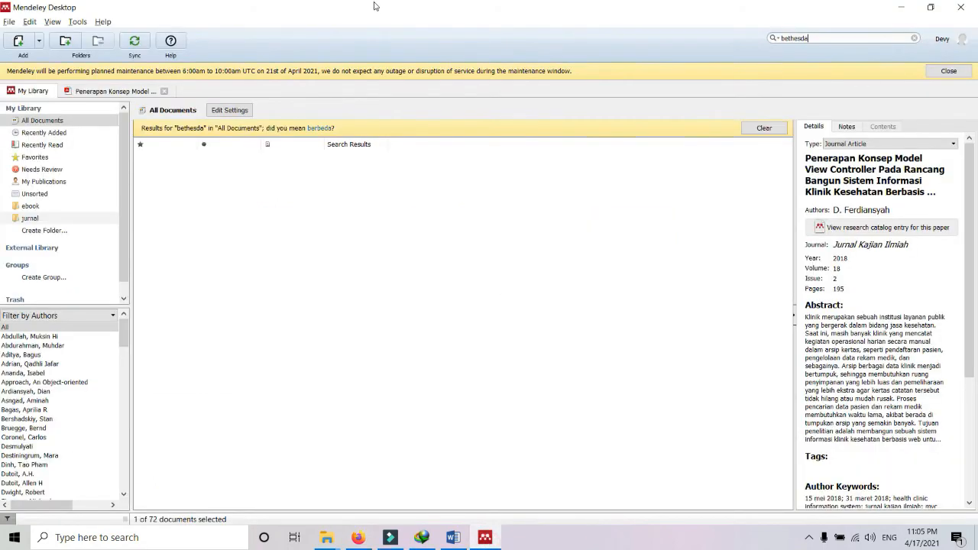
left_click(135, 42)
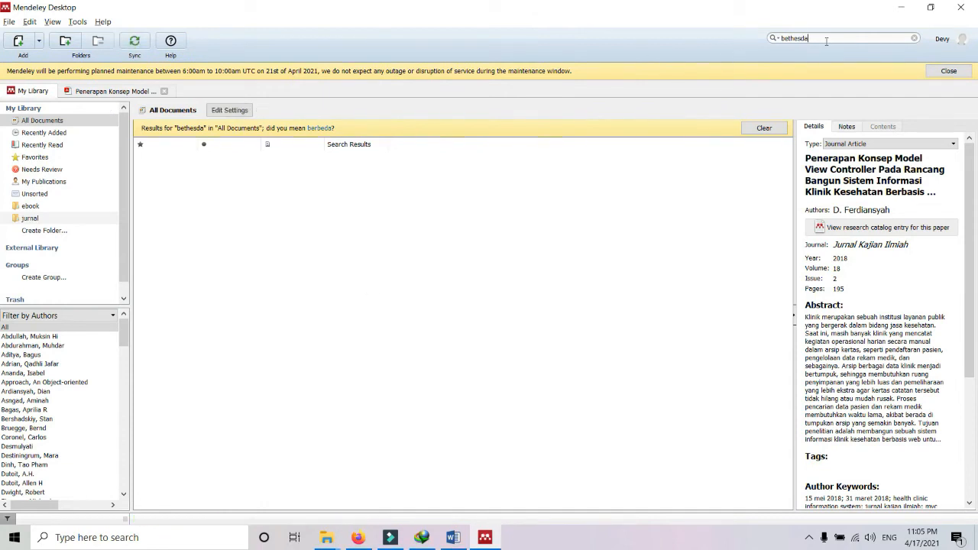
- Shorten the library search to "bethe" and select the Bethesda Yogyakarta article to view its details
key("BackSpace")
key("BackSpace")
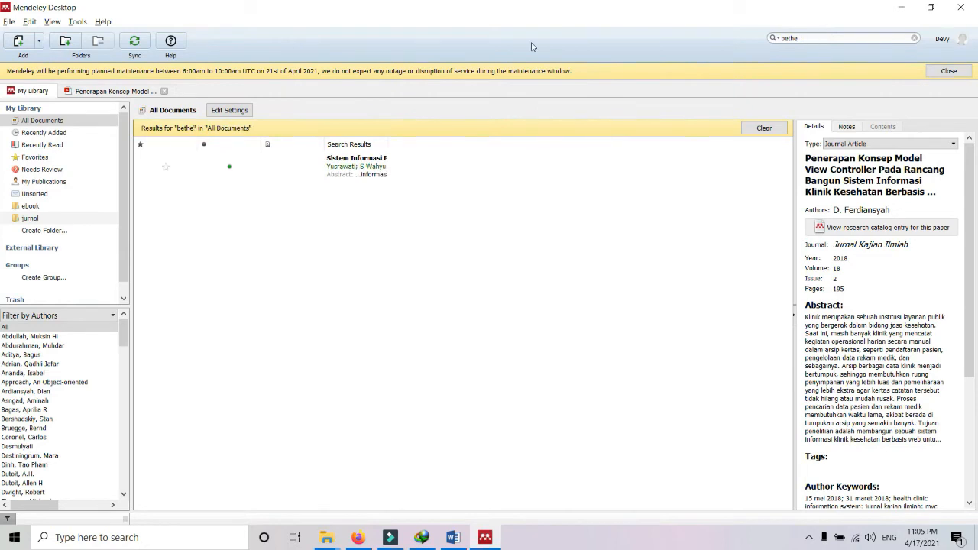
left_click(364, 178)
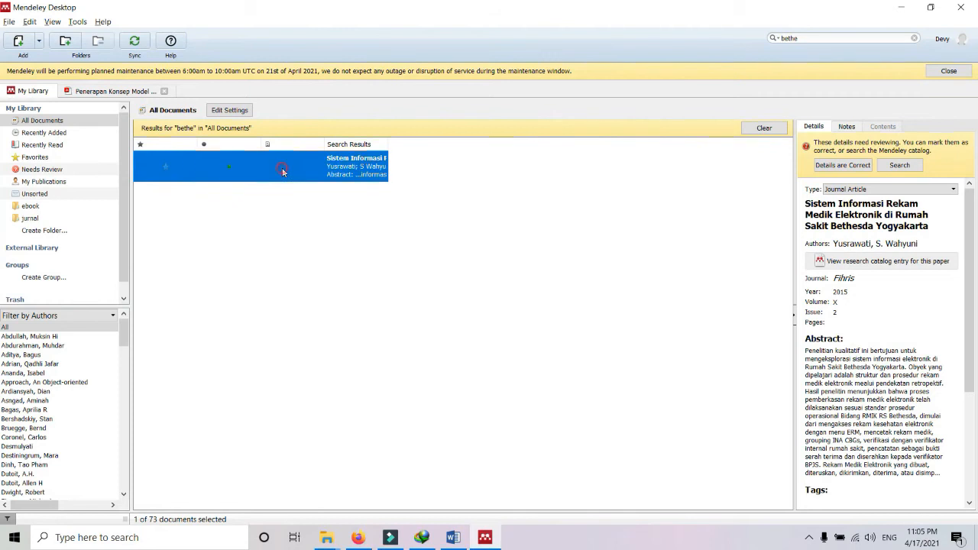
left_click(459, 280)
left_click(371, 180)
left_click(45, 123)
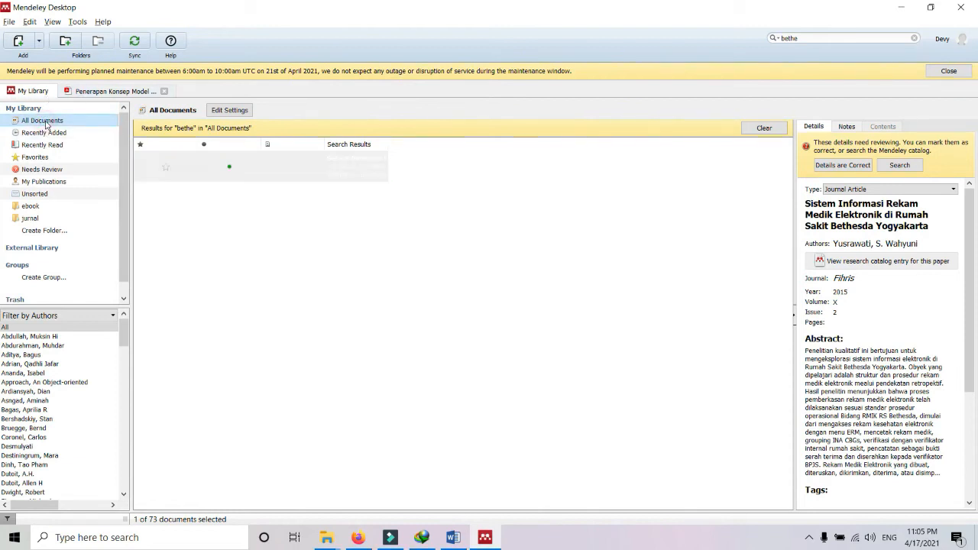
left_click(173, 111)
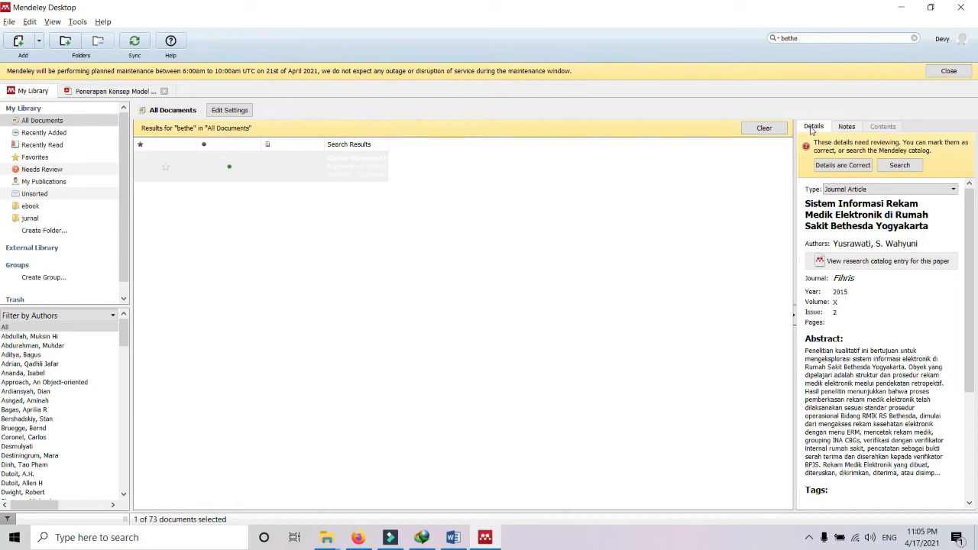
- Search the library for "bethes", select the matching article and dismiss the maintenance notice
left_click(765, 127)
left_click(798, 38)
type("bethes")
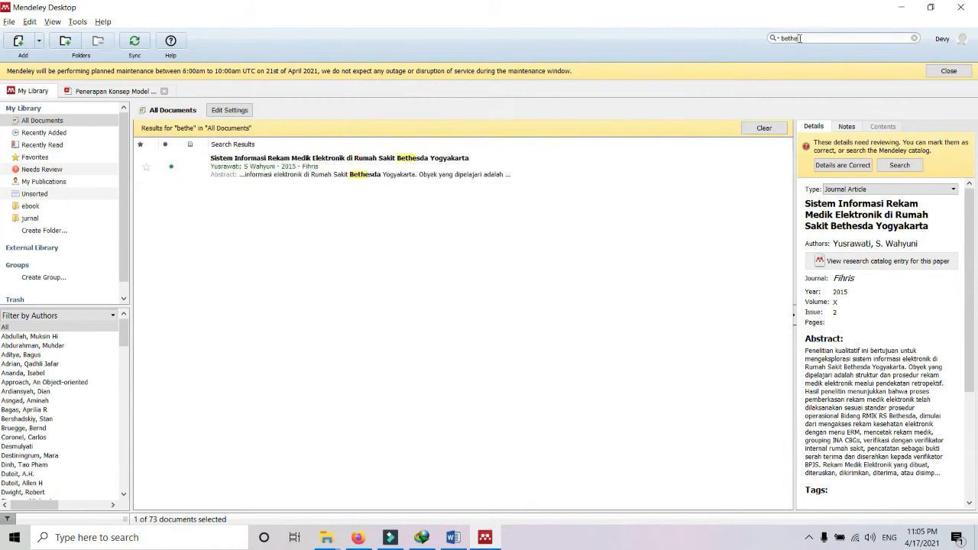
left_click(301, 177)
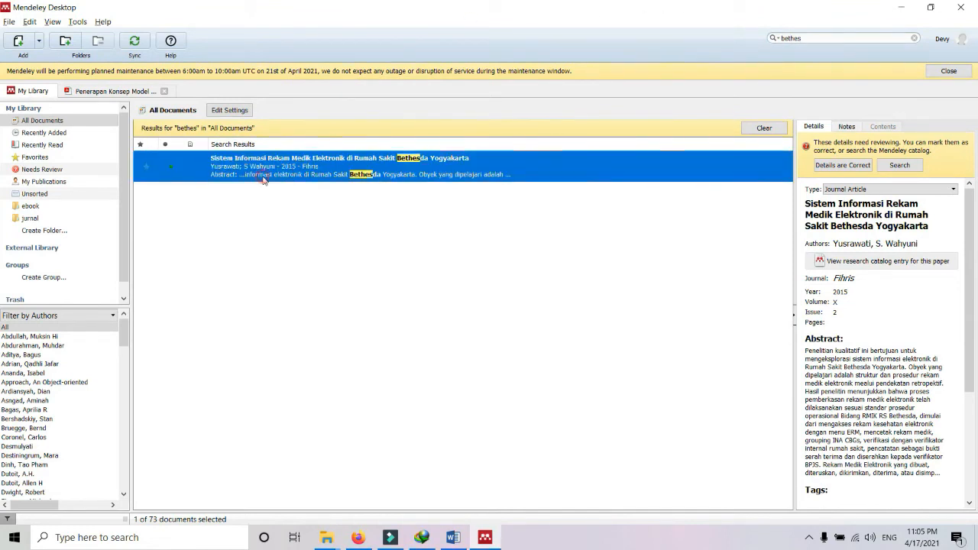
left_click(947, 71)
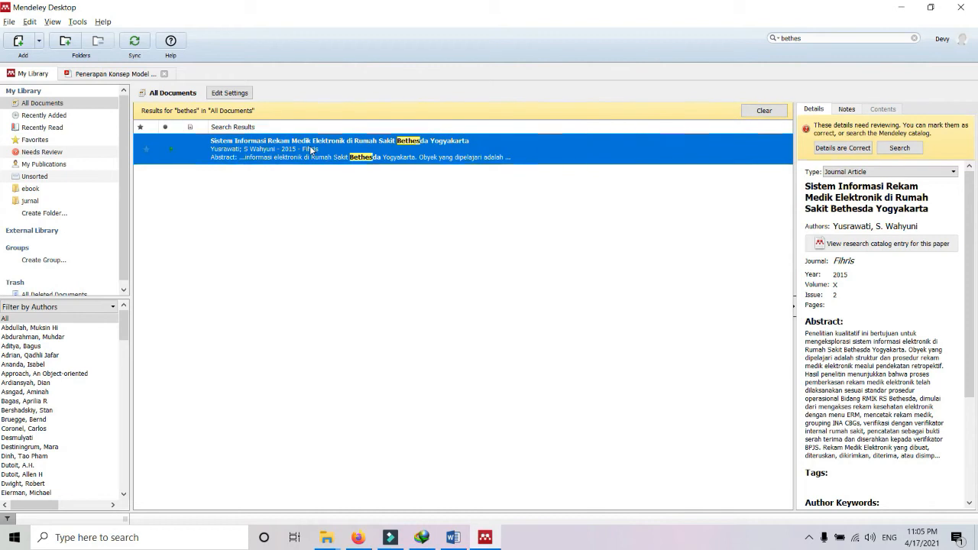
- Clear the library search, search for "bethesda" and look over the found article's abstract
left_click(763, 110)
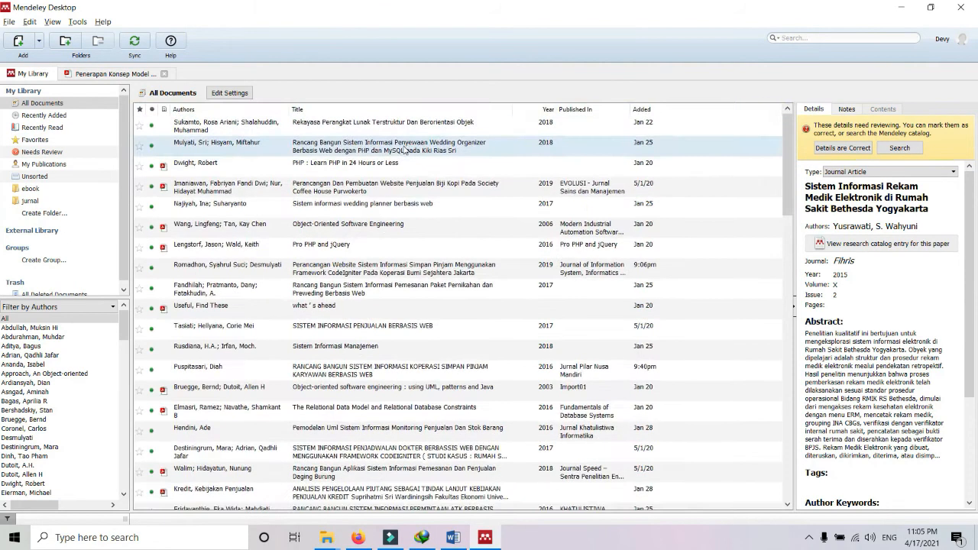
left_click(805, 36)
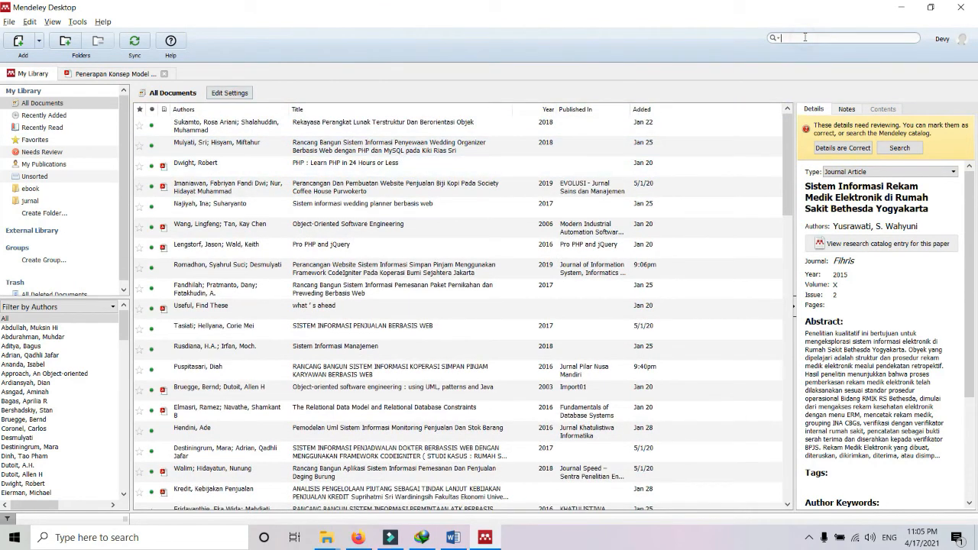
type("bethe")
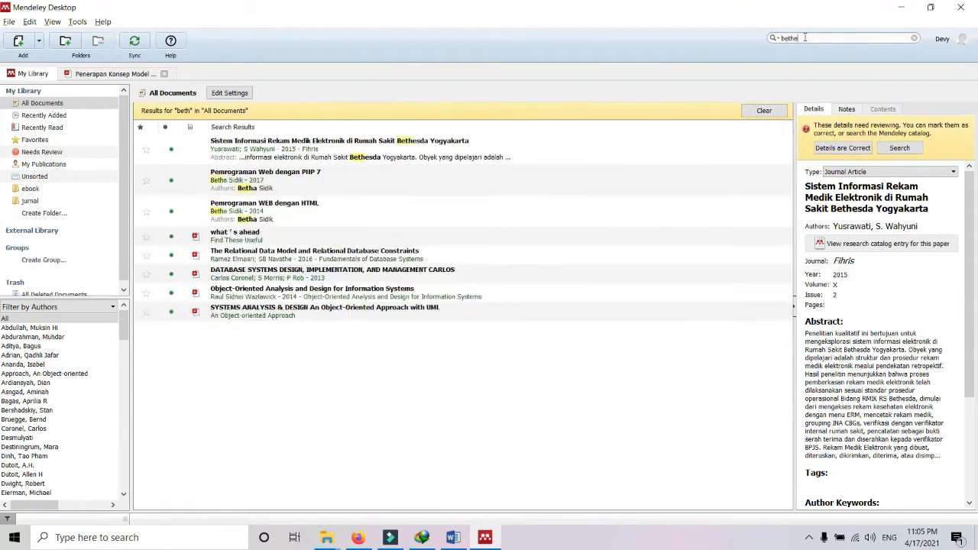
type("sda")
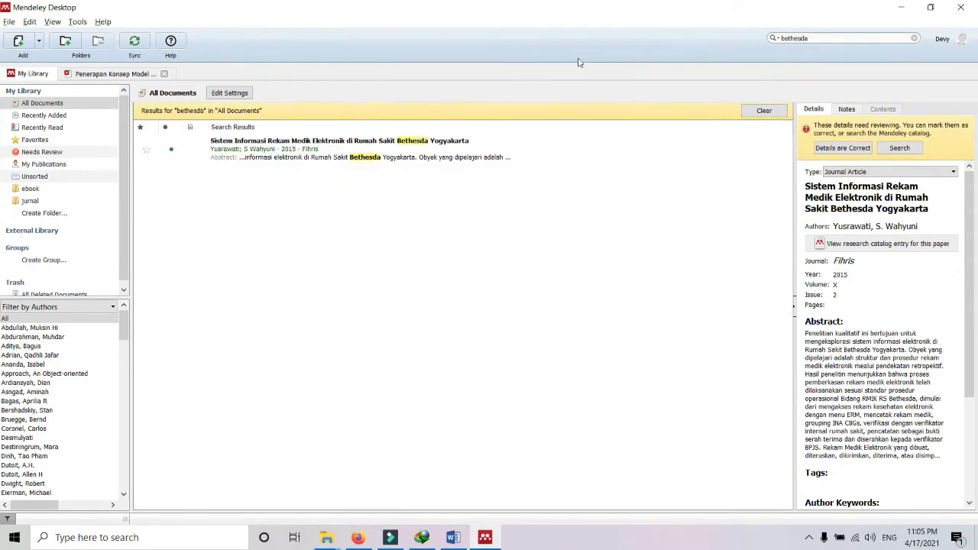
right_click(441, 163)
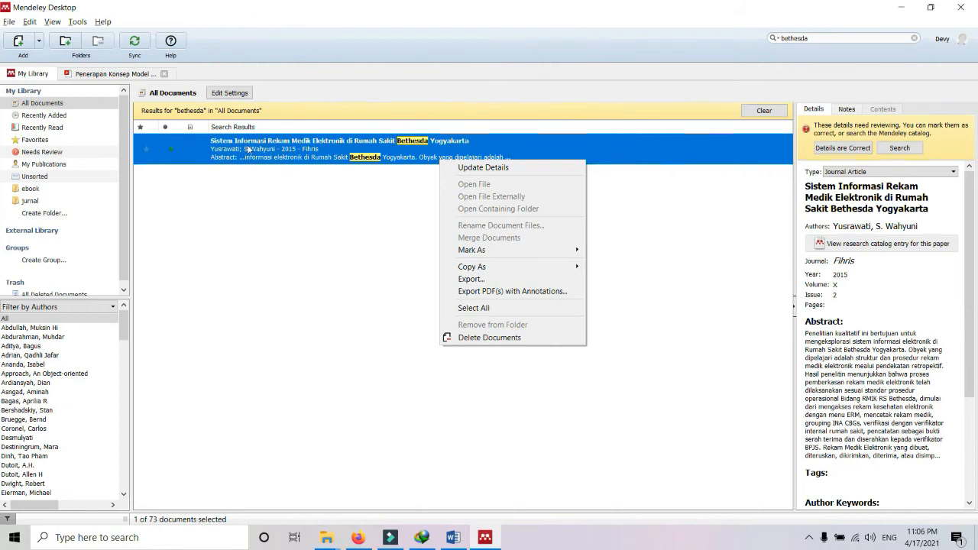
left_click(831, 364)
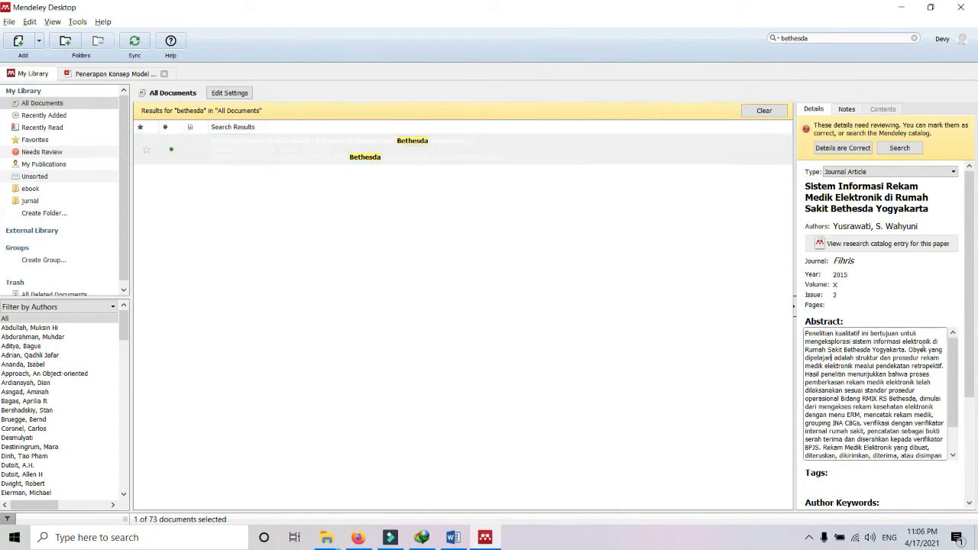
scroll(903, 382, "down", 2)
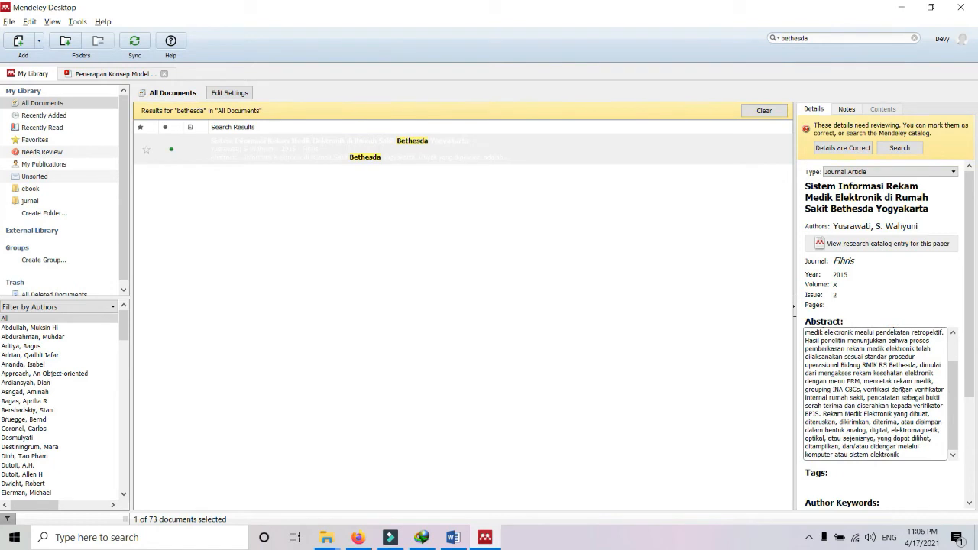
- Open the article's research catalog entry on the Mendeley website and add that reference to the library
left_click(889, 245)
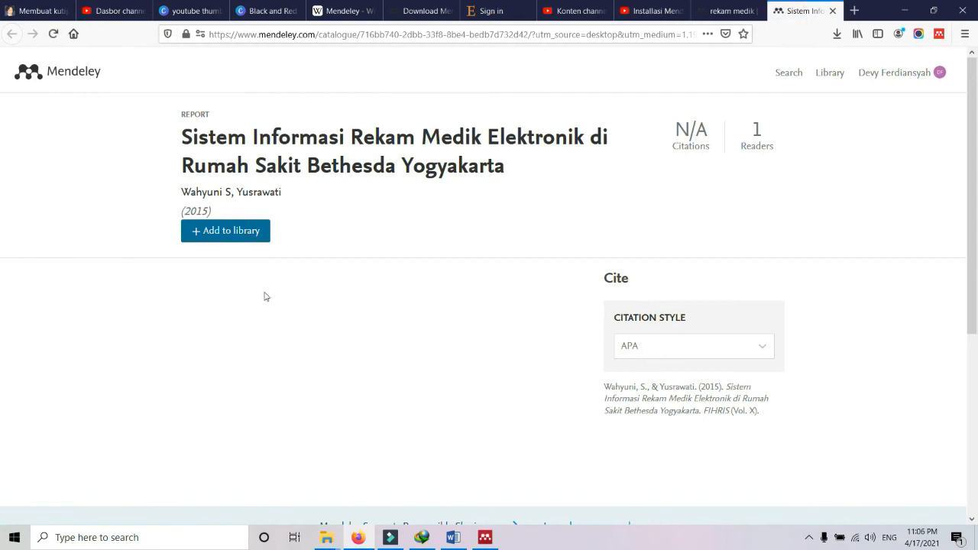
left_click(214, 232)
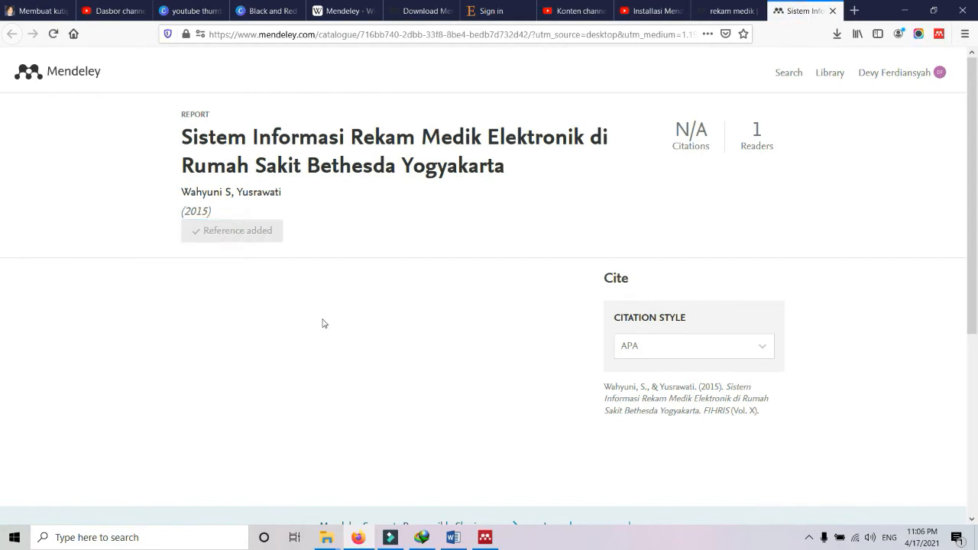
scroll(461, 284, "down", 4)
scroll(500, 197, "up", 4)
- Look over the citation style options on the catalog page without changing the style, and view the rest of the page
left_click(653, 355)
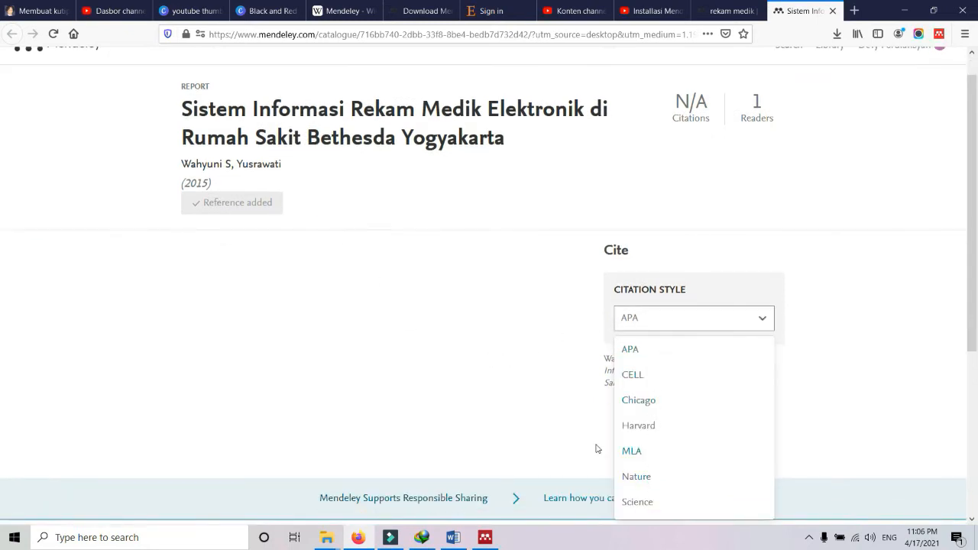
left_click(484, 346)
scroll(289, 231, "down", 4)
scroll(426, 212, "up", 4)
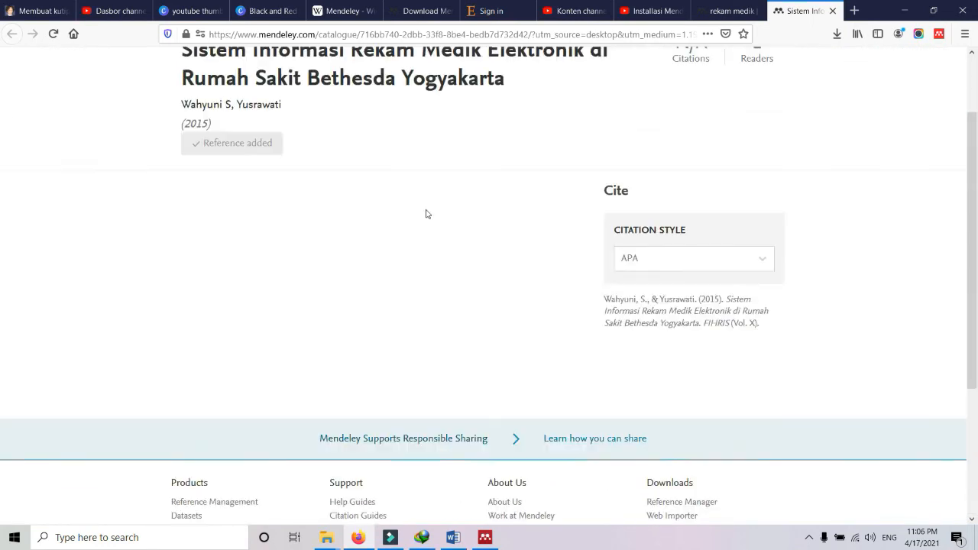
scroll(427, 211, "down", 5)
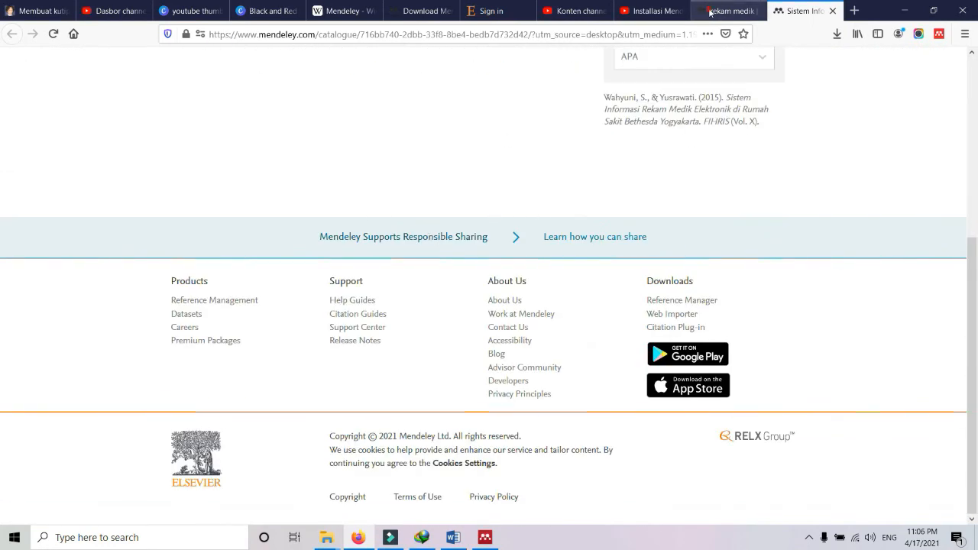
- Return to the "rekam medik" search results, view the article's reference details in the online library and switch to Mendeley Desktop
left_click(726, 11)
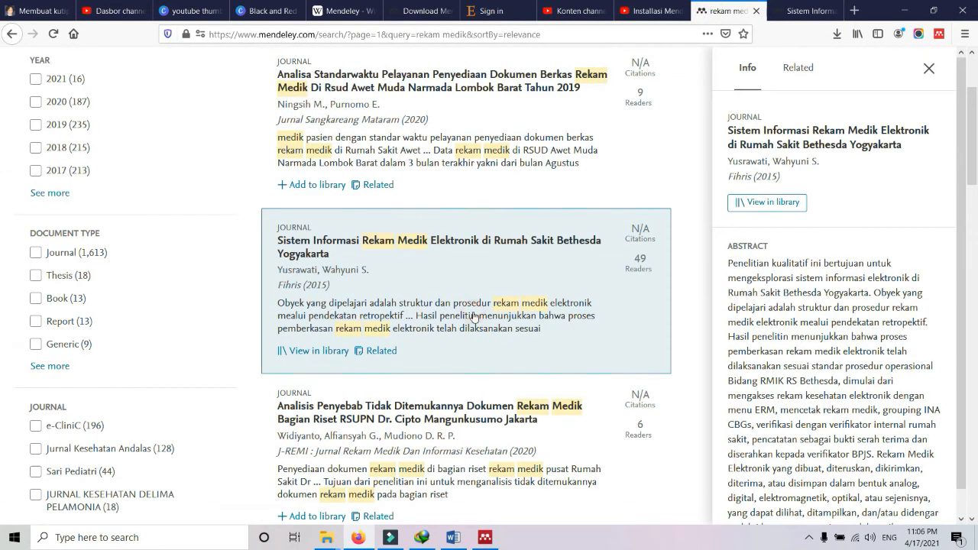
left_click(753, 204)
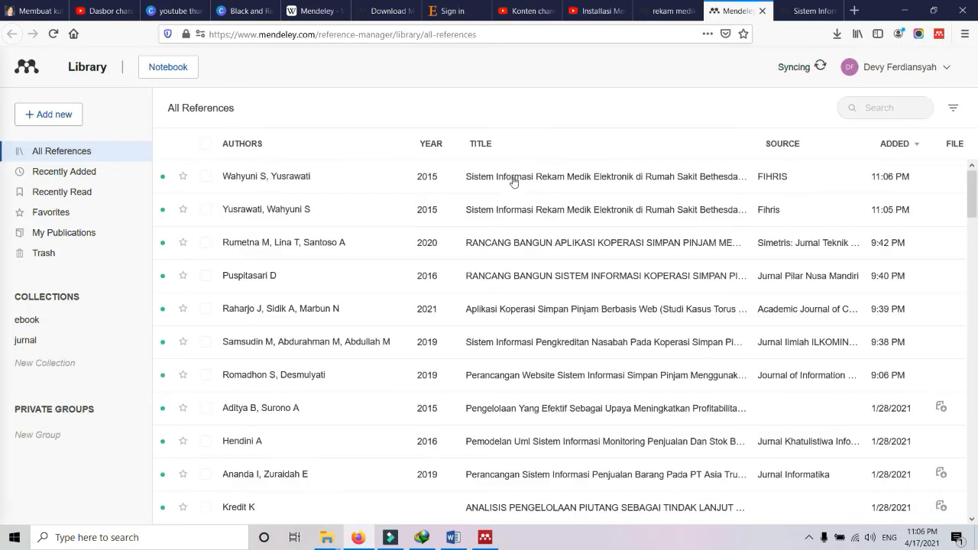
left_click(658, 175)
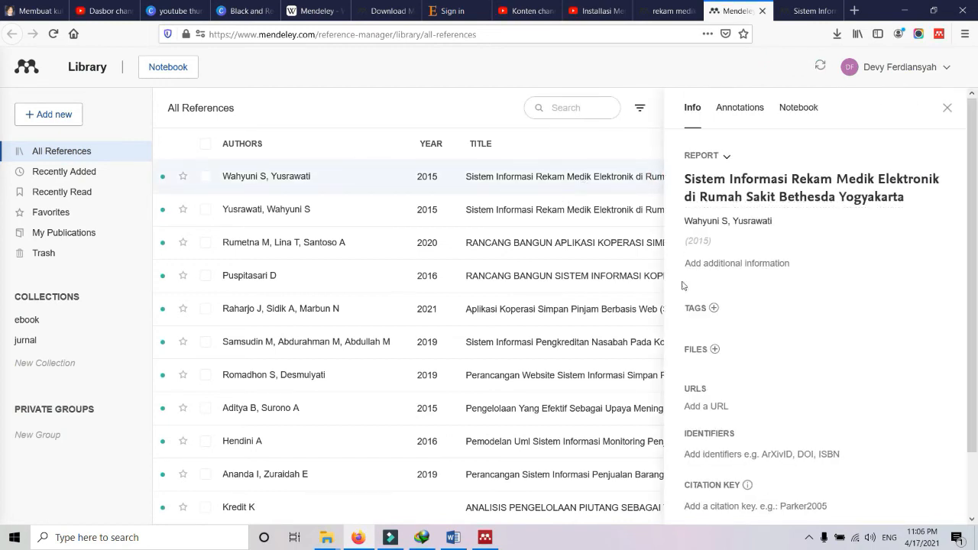
scroll(683, 285, "down", 2)
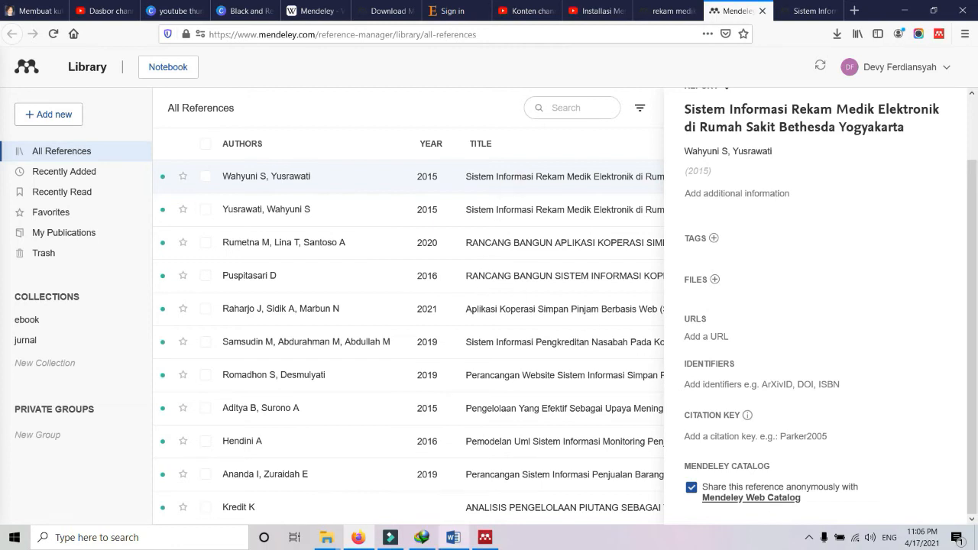
left_click(484, 538)
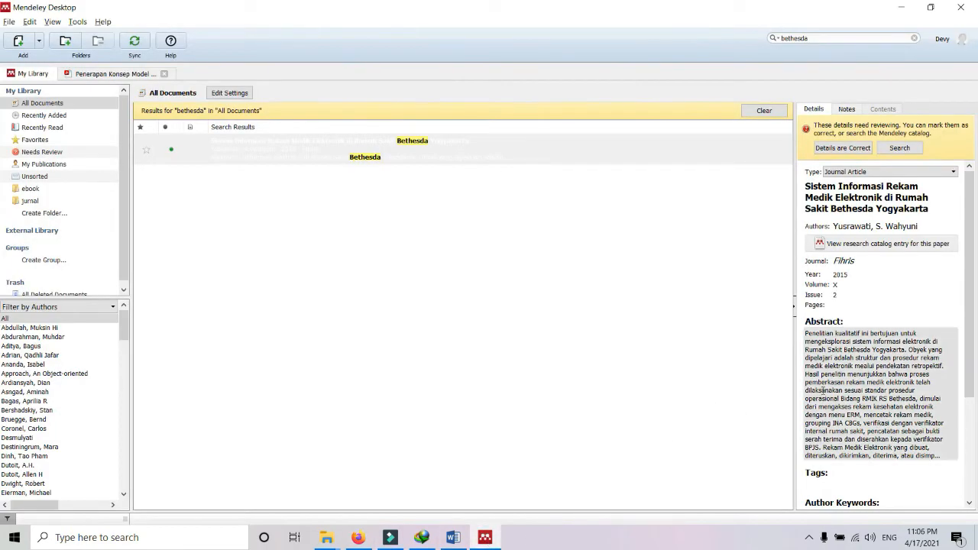
- Read through the article's abstract and copy its closing sentence, from "Rekam Medik Elektronik yang dibuat" to "sistem elektronik"
scroll(851, 375, "down", 1)
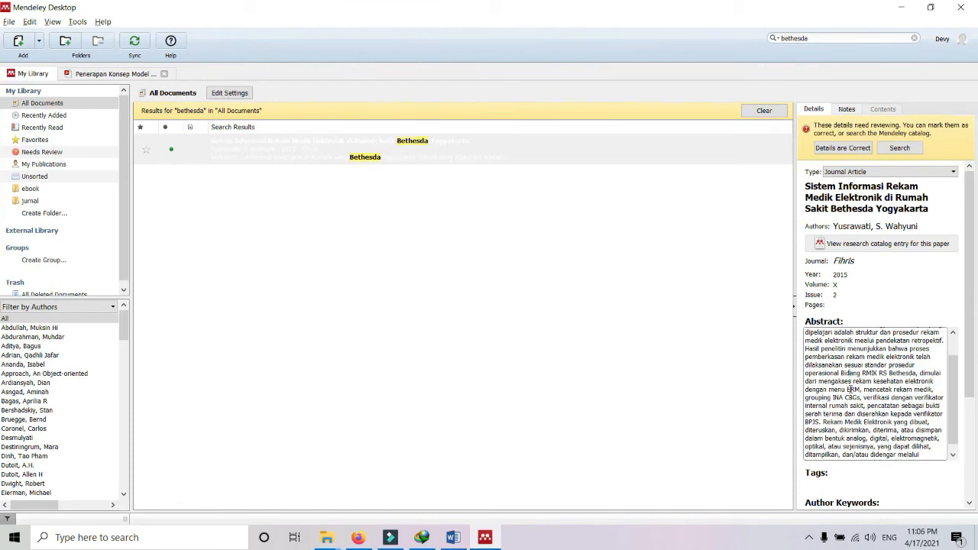
scroll(850, 390, "down", 1)
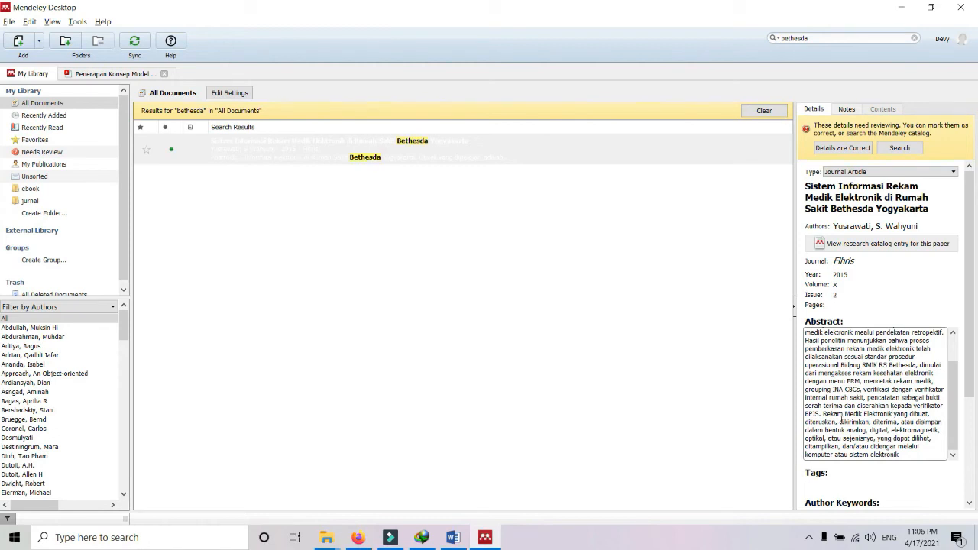
scroll(836, 432, "up", 2)
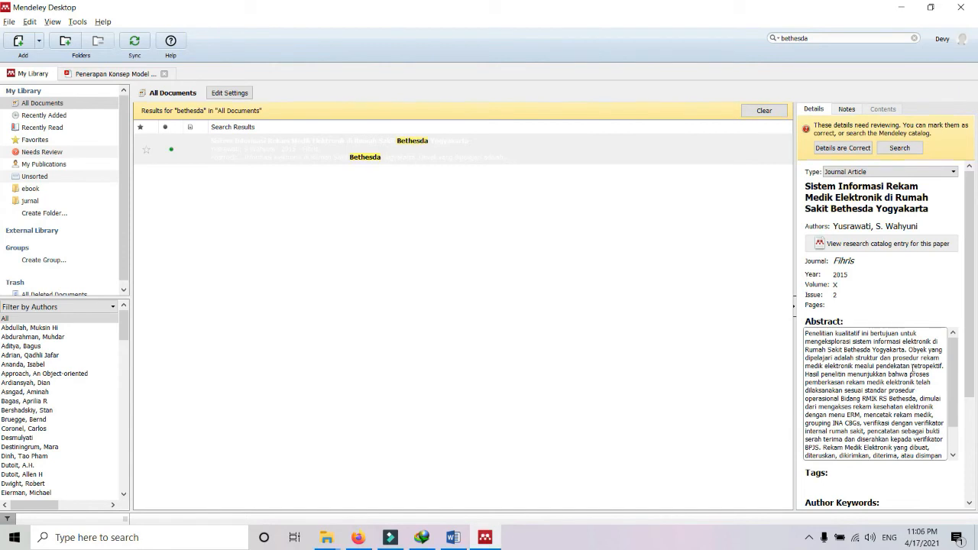
left_click_drag(806, 374, 906, 392)
scroll(906, 392, "down", 5)
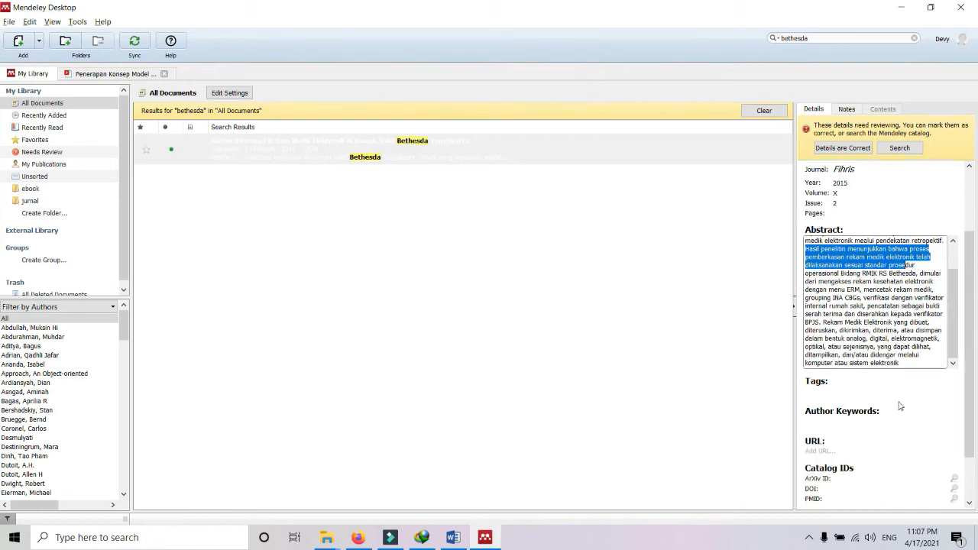
scroll(898, 338, "down", 1)
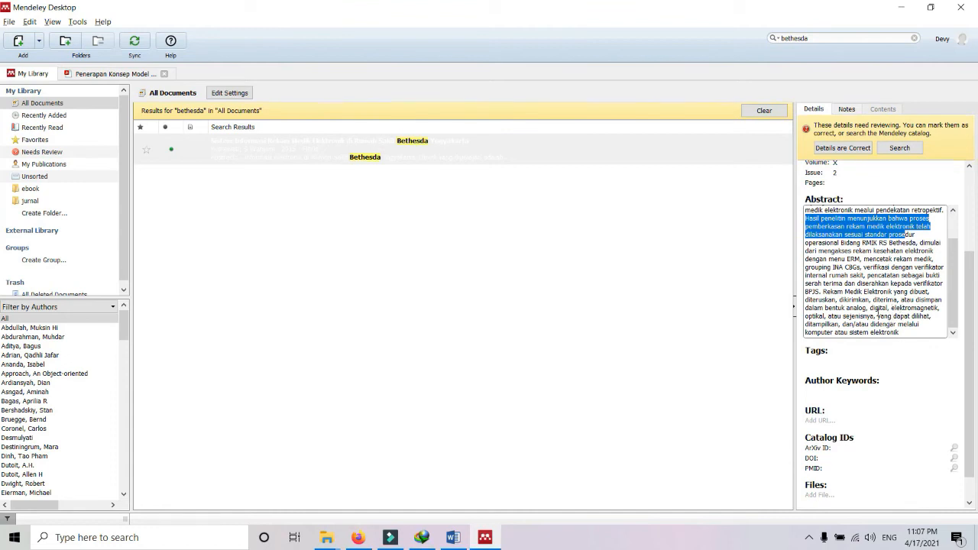
left_click_drag(823, 291, 899, 335)
right_click(876, 311)
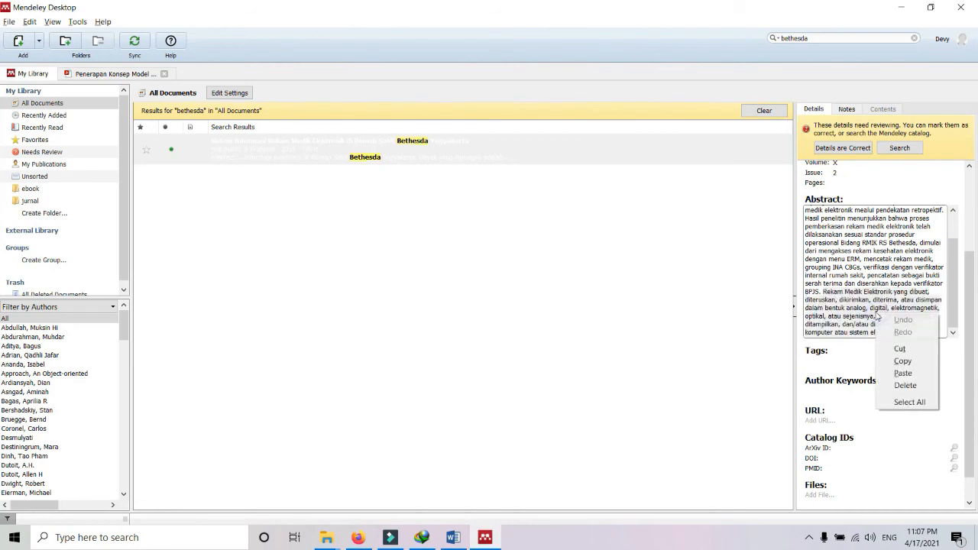
left_click(891, 359)
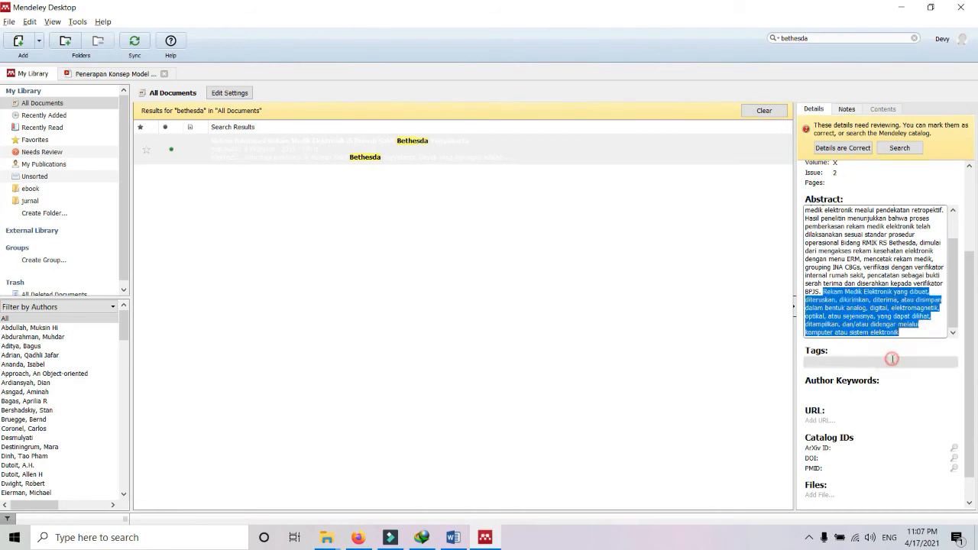
- Switch to the Bab1.docx document in Word and paste the copied sentence as a new paragraph below the first one
left_click(456, 538)
left_click(420, 195)
key("Return")
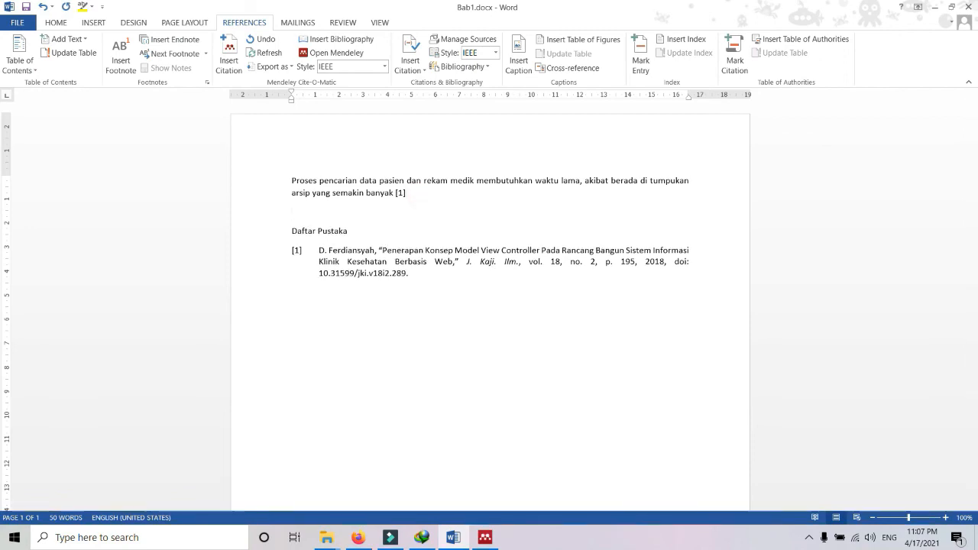
key("ctrl+v")
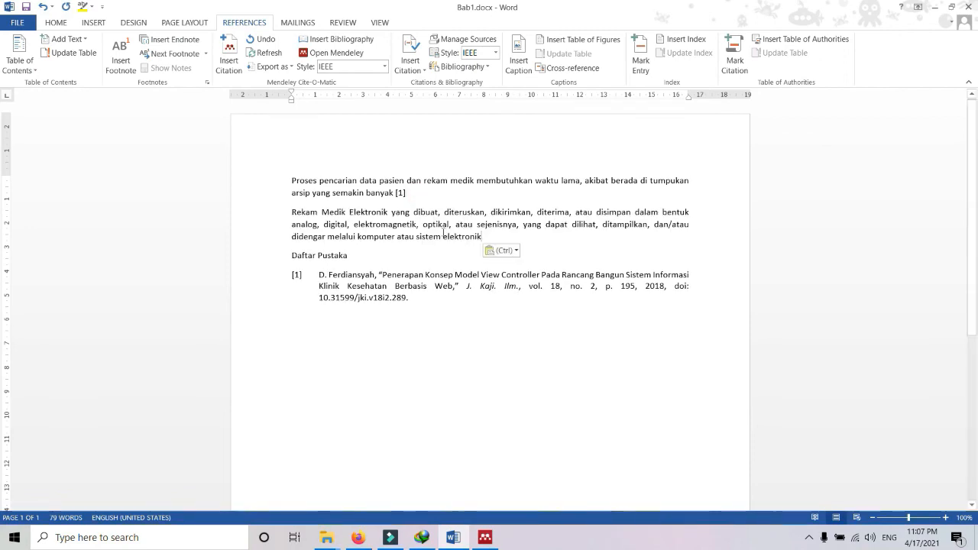
- Insert a Mendeley citation at the end of the new paragraph, finding the Bethesda hospital article with the search "bethe"
left_click(230, 52)
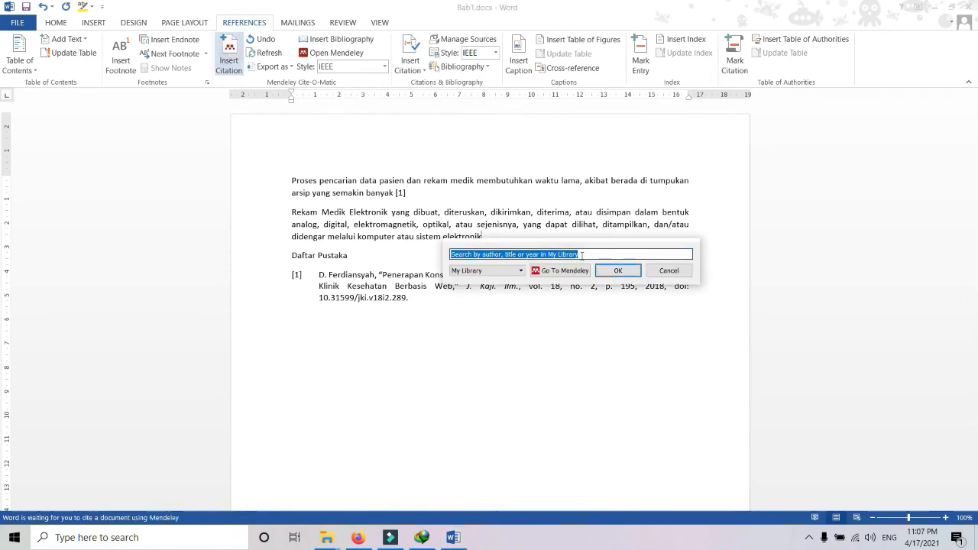
type("bethe")
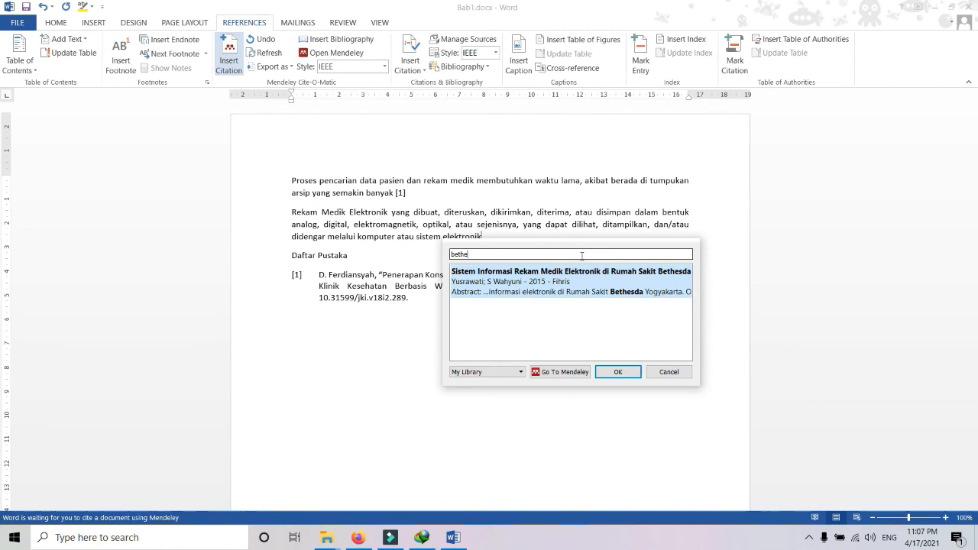
left_click(572, 286)
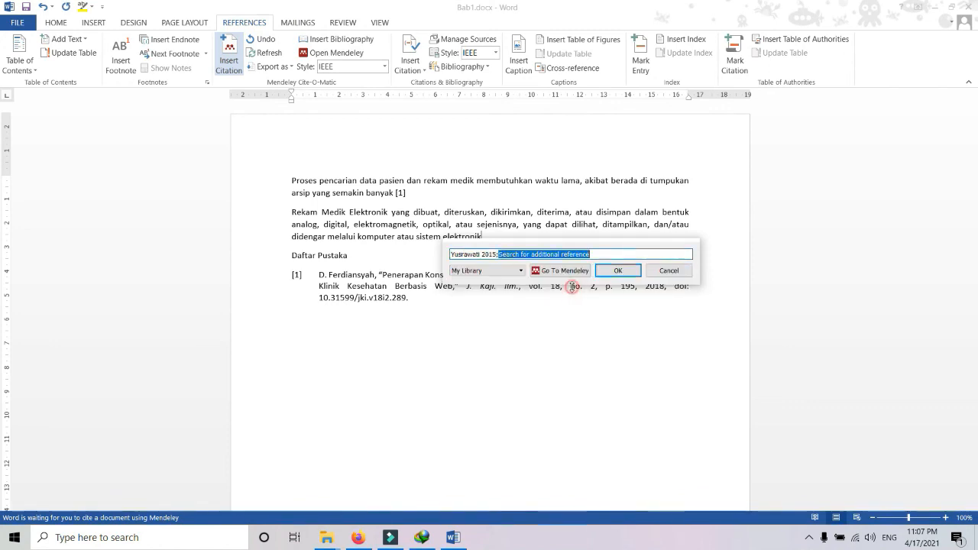
left_click(620, 271)
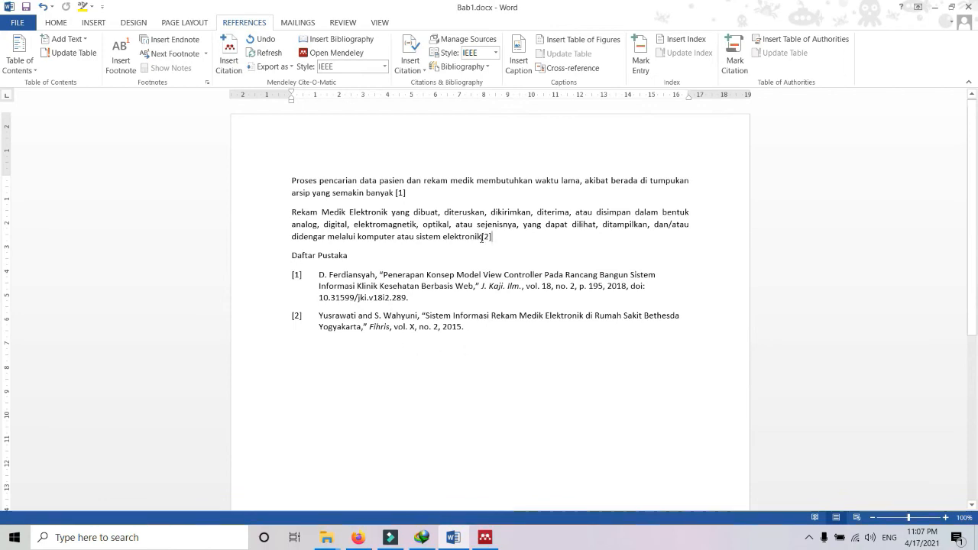
- Add a space between "elektronik" and the new citation, and compare it with the first paragraph's citation
left_click(481, 238)
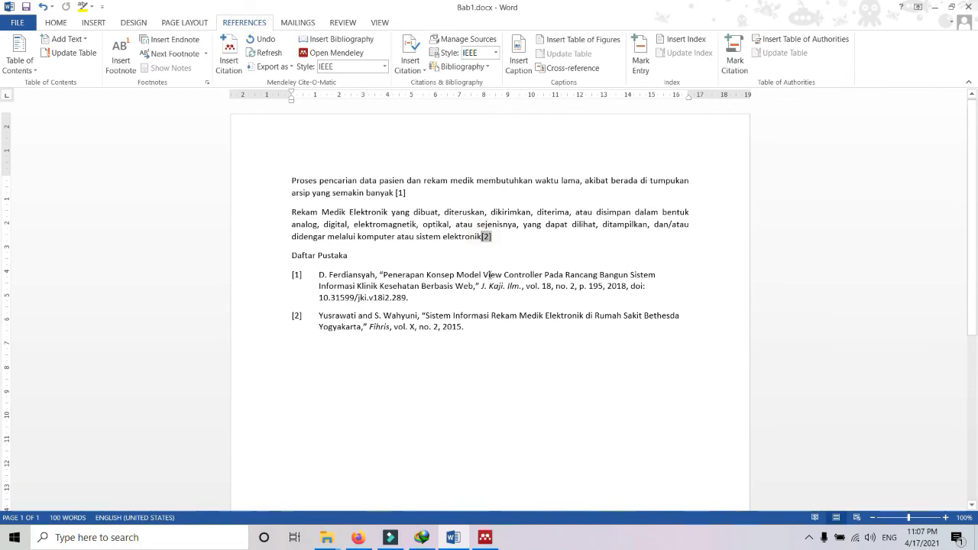
left_click(401, 193)
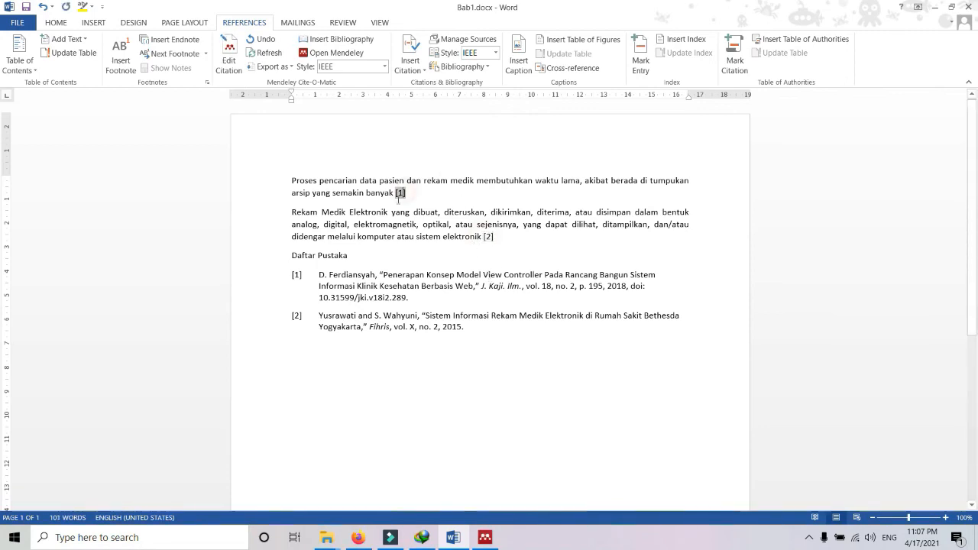
left_click(466, 336)
left_click(508, 352)
- Switch the Mendeley citation style to American Psychological Association 7th edition, review the citations in the text, and set the style back to IEEE
left_click(365, 70)
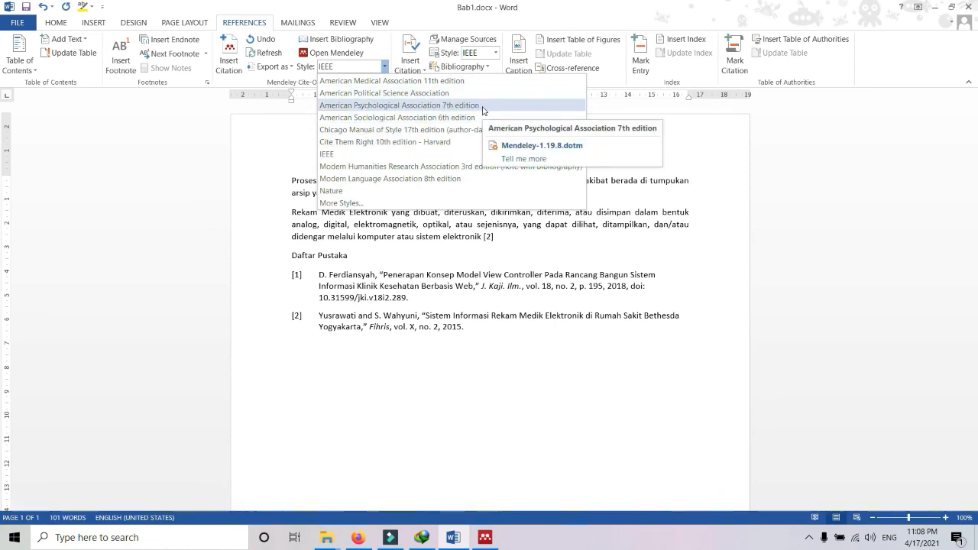
left_click(481, 107)
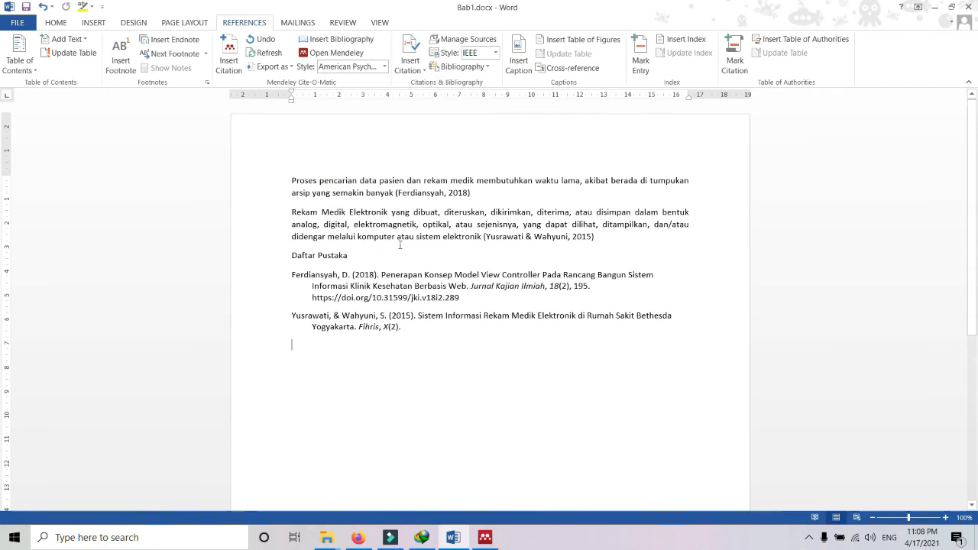
left_click_drag(612, 241, 292, 181)
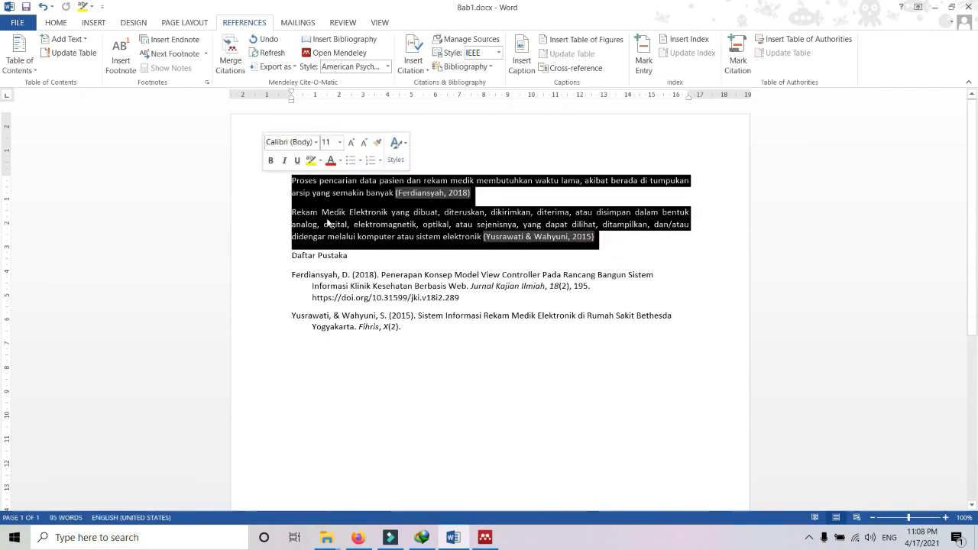
left_click(476, 367)
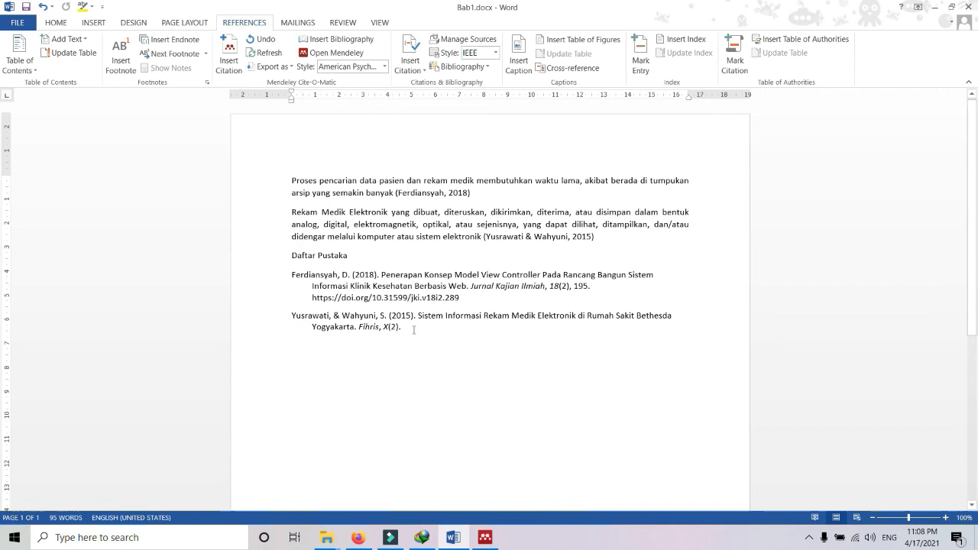
left_click(385, 67)
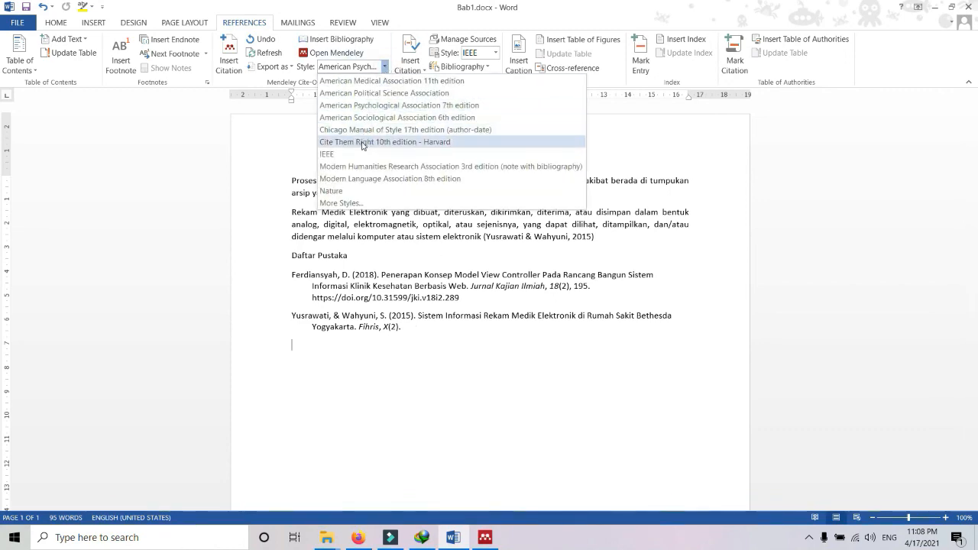
left_click(360, 154)
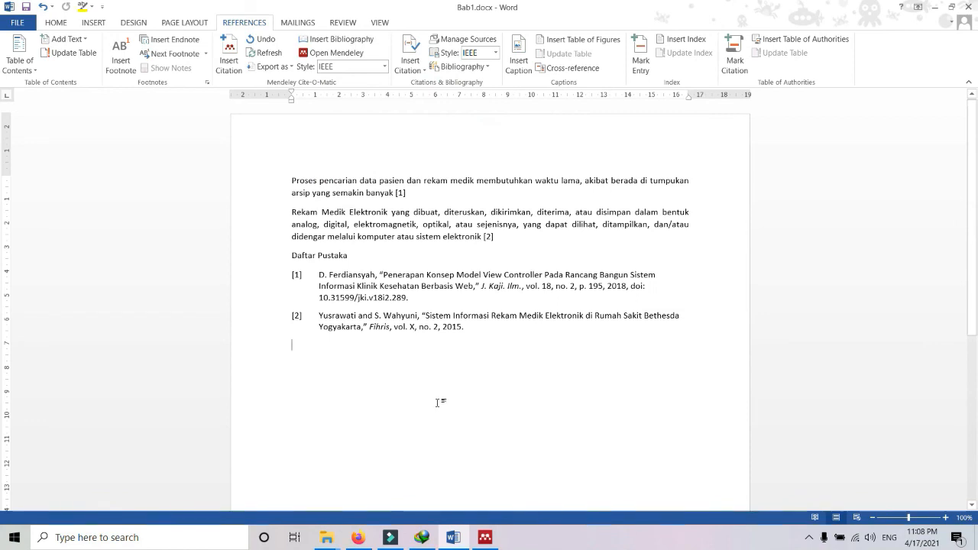
- Apply the American Psychological Association 7th edition citation style and justify the body paragraphs and the bibliography
left_click(385, 67)
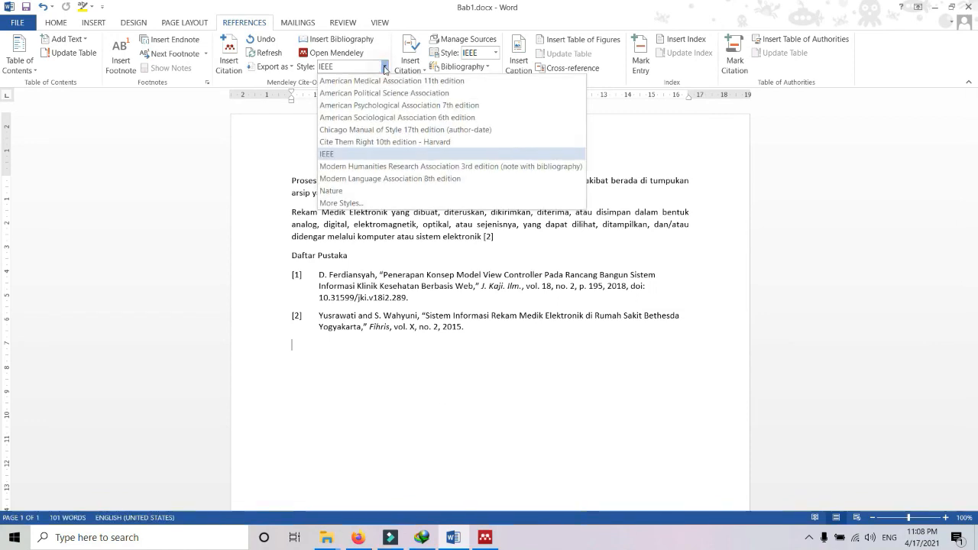
left_click(415, 107)
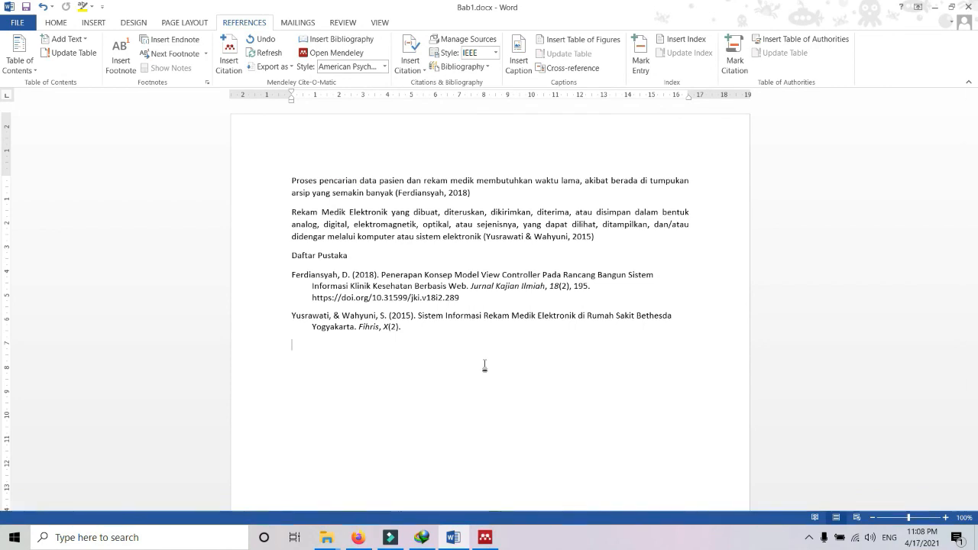
left_click_drag(452, 328, 295, 178)
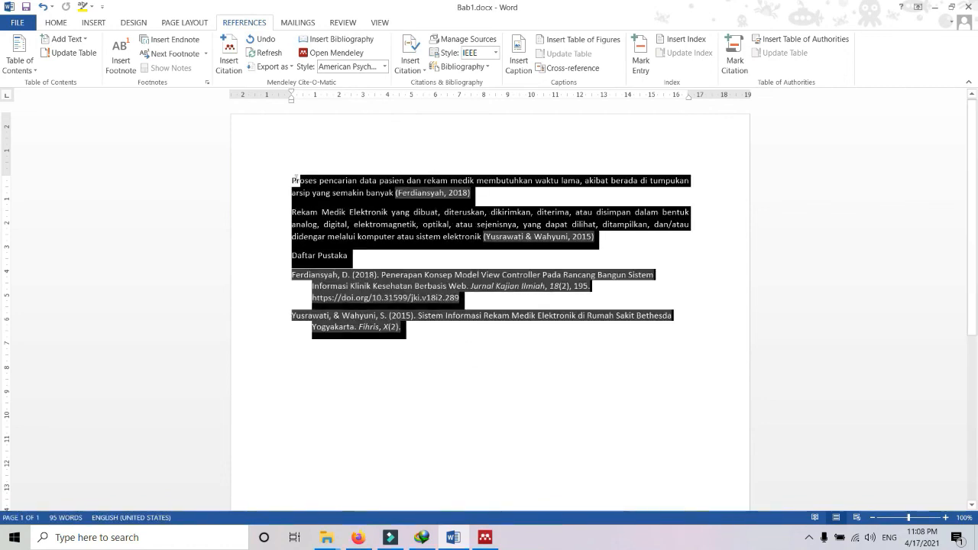
left_click(57, 24)
left_click(298, 63)
left_click(468, 356)
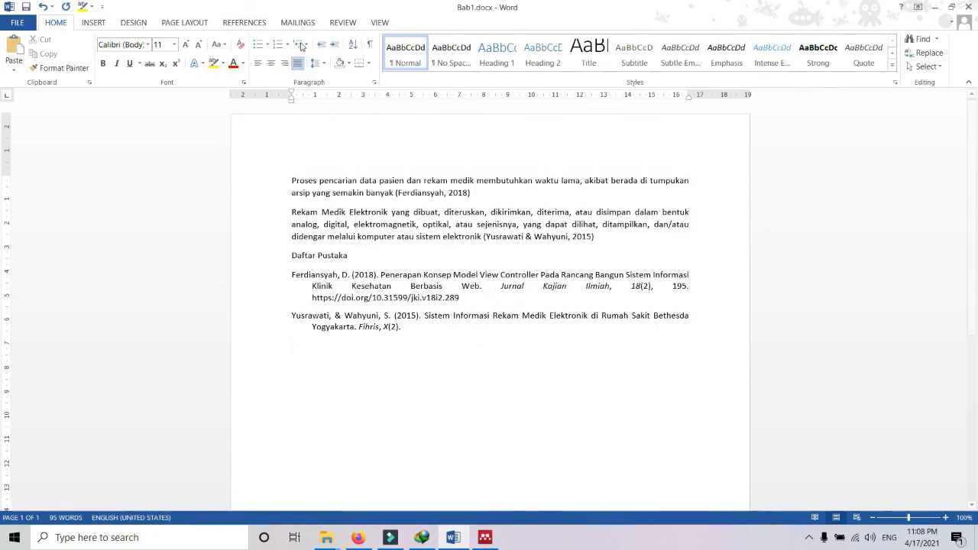
- Change the Mendeley citation style to IEEE and back to American Psychological Association 7th edition
left_click(244, 23)
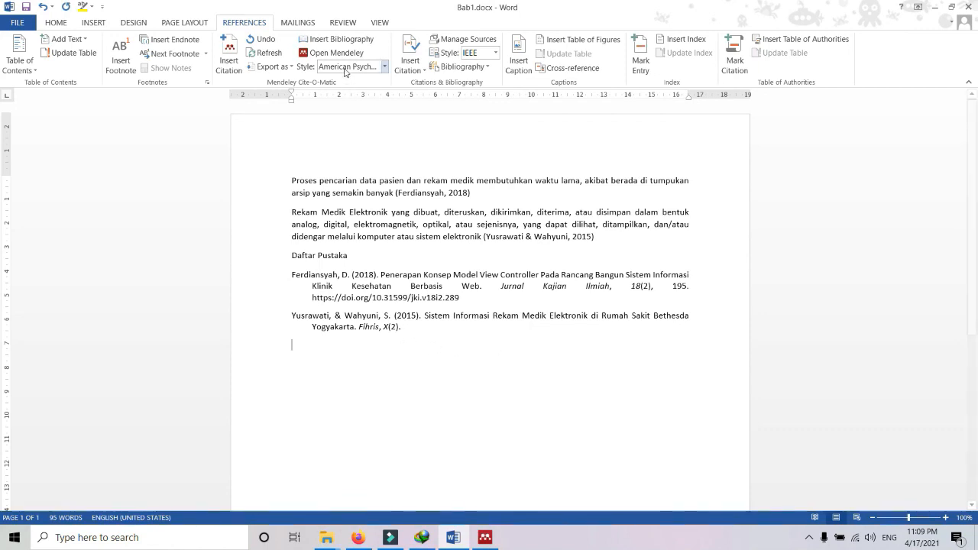
left_click(384, 66)
left_click(367, 154)
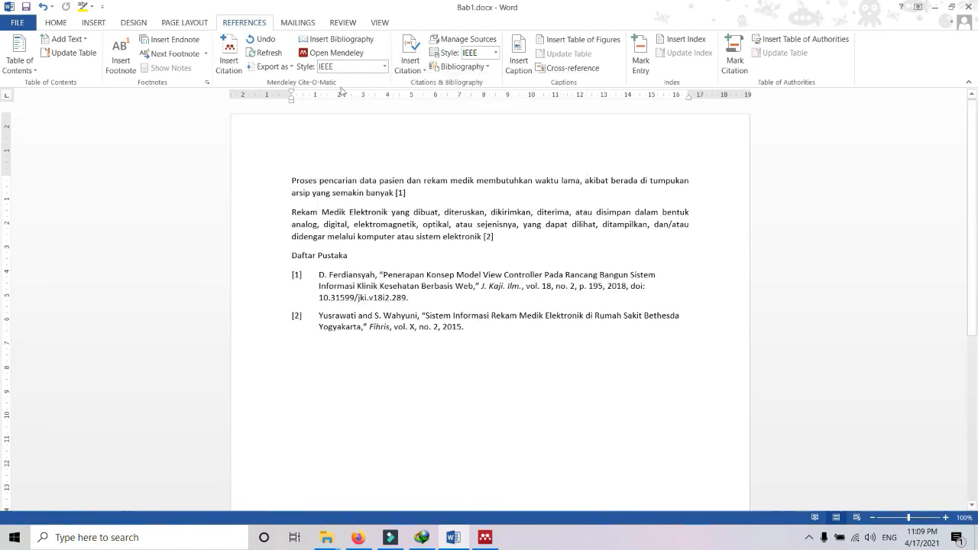
left_click(385, 66)
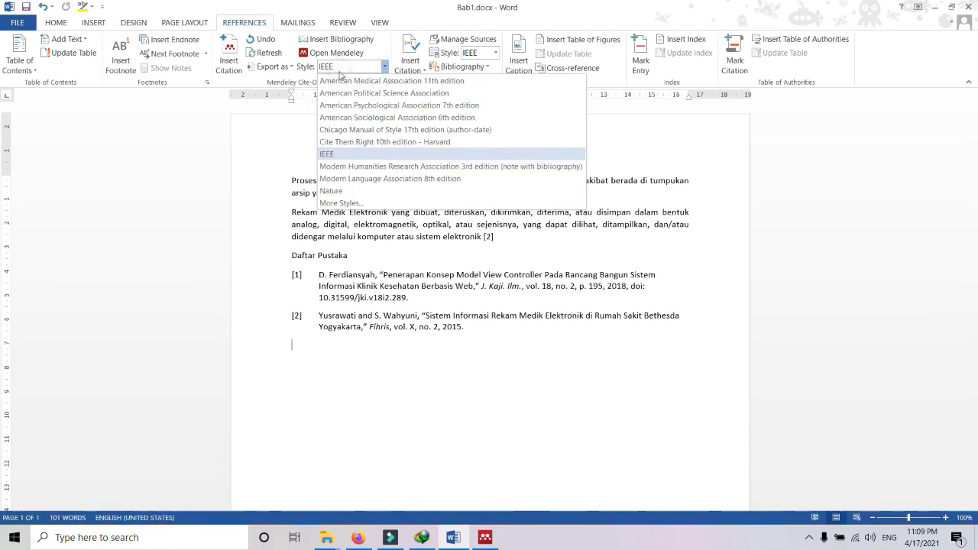
left_click(367, 106)
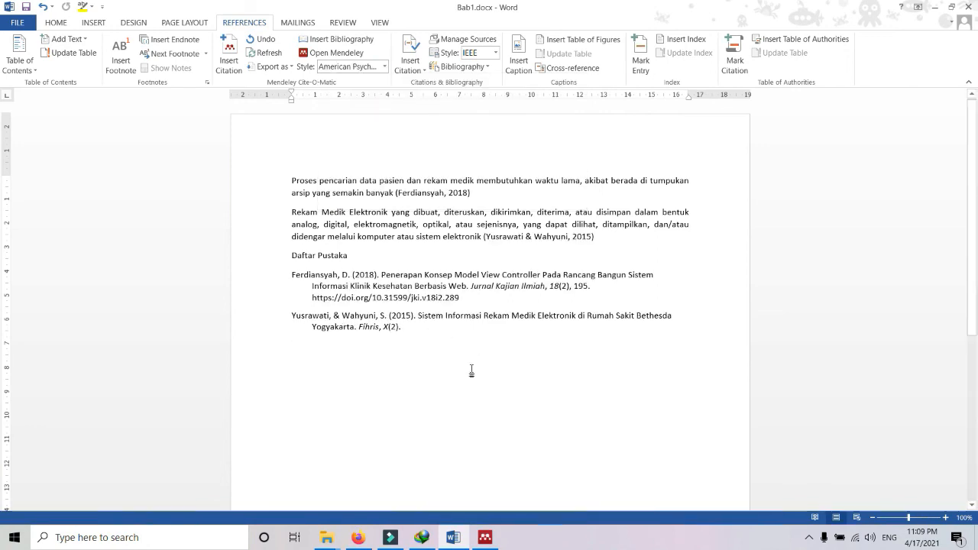